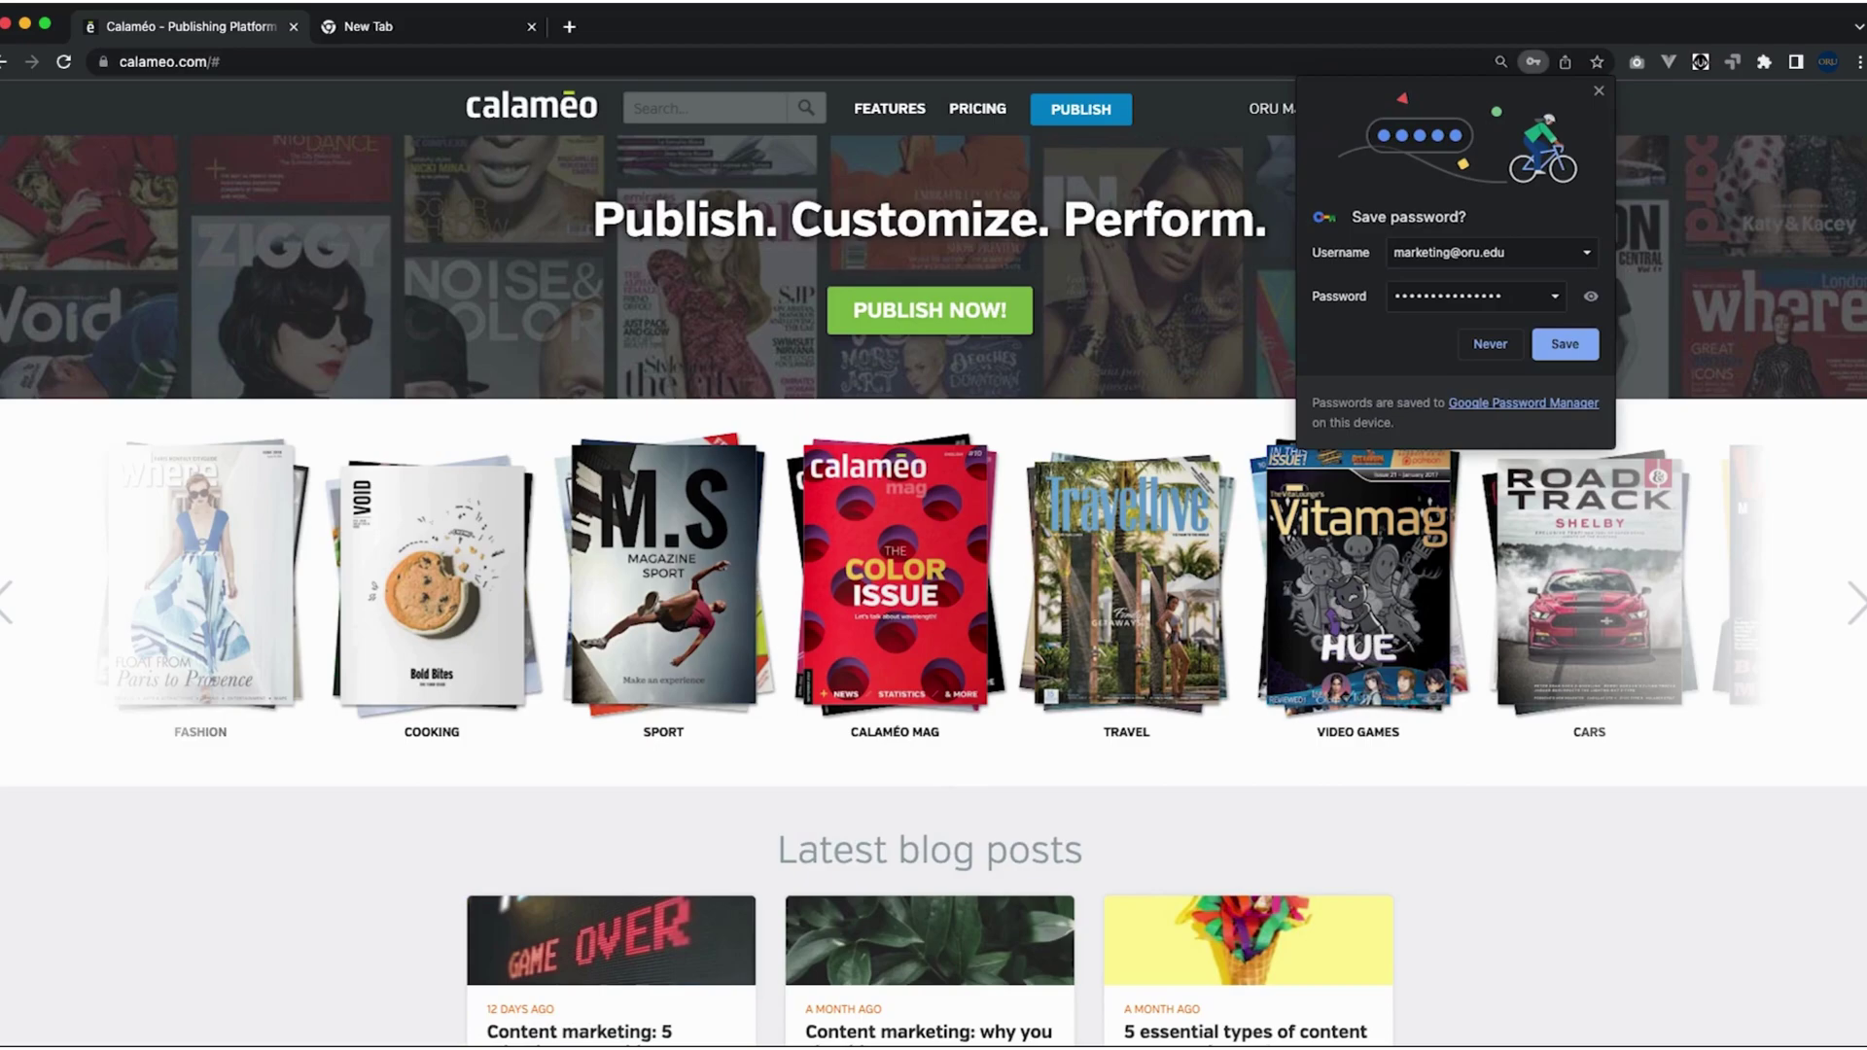
Dismiss the save-password prompt and drop Multi-Page-PDF-Example.pdf onto Calaméo's publish upload area.
left_click(1606, 93)
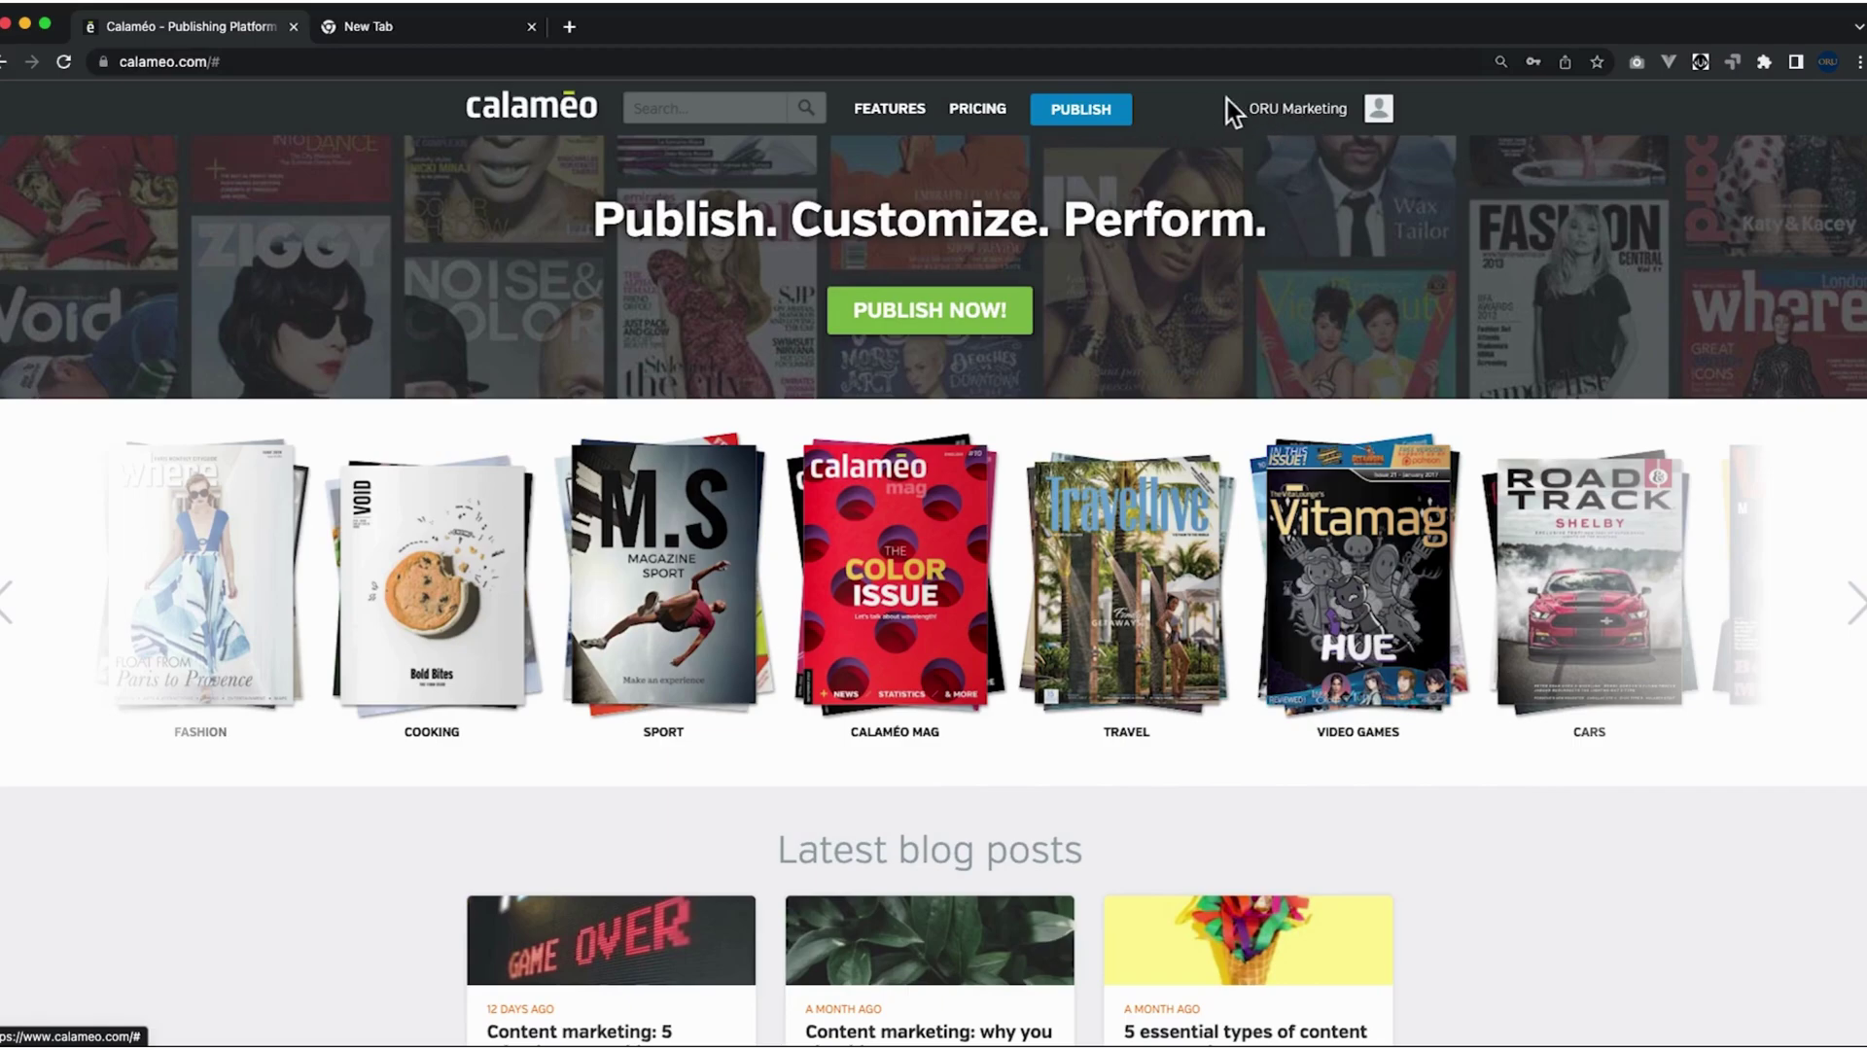
left_click(1115, 118)
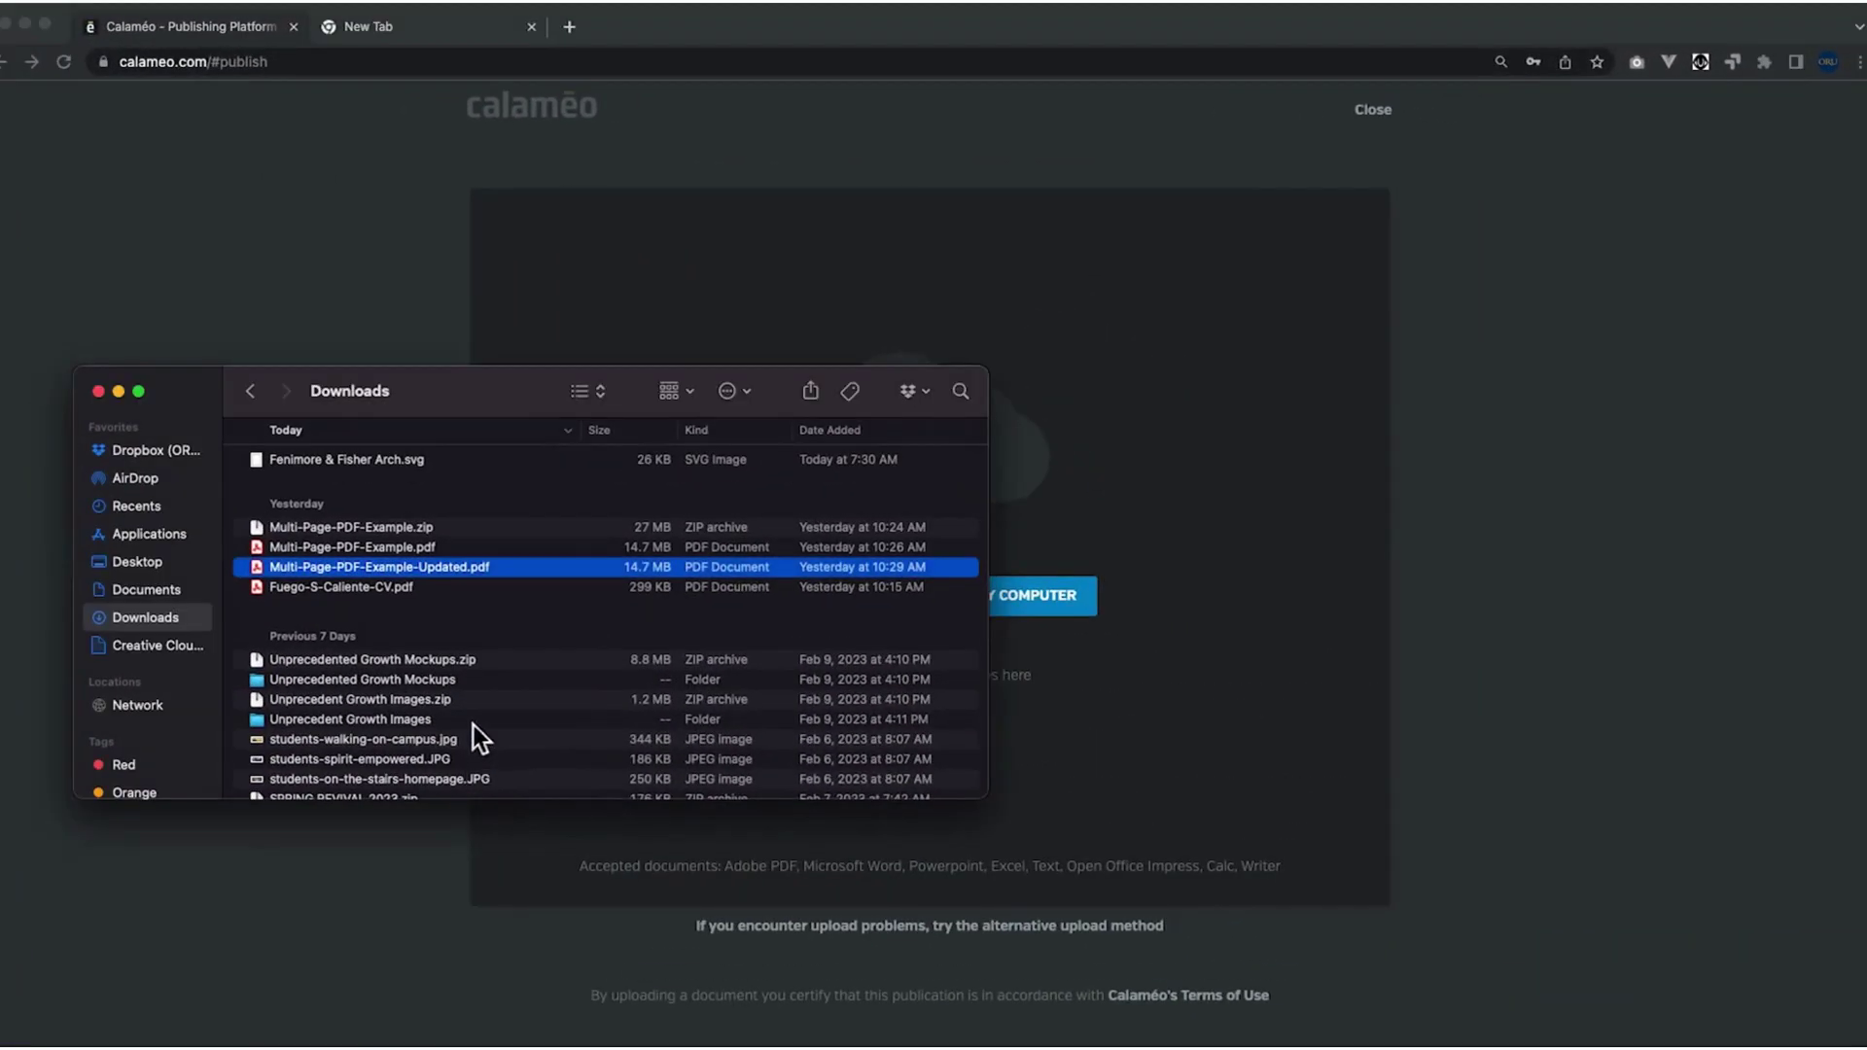
left_click_drag(562, 379, 445, 374)
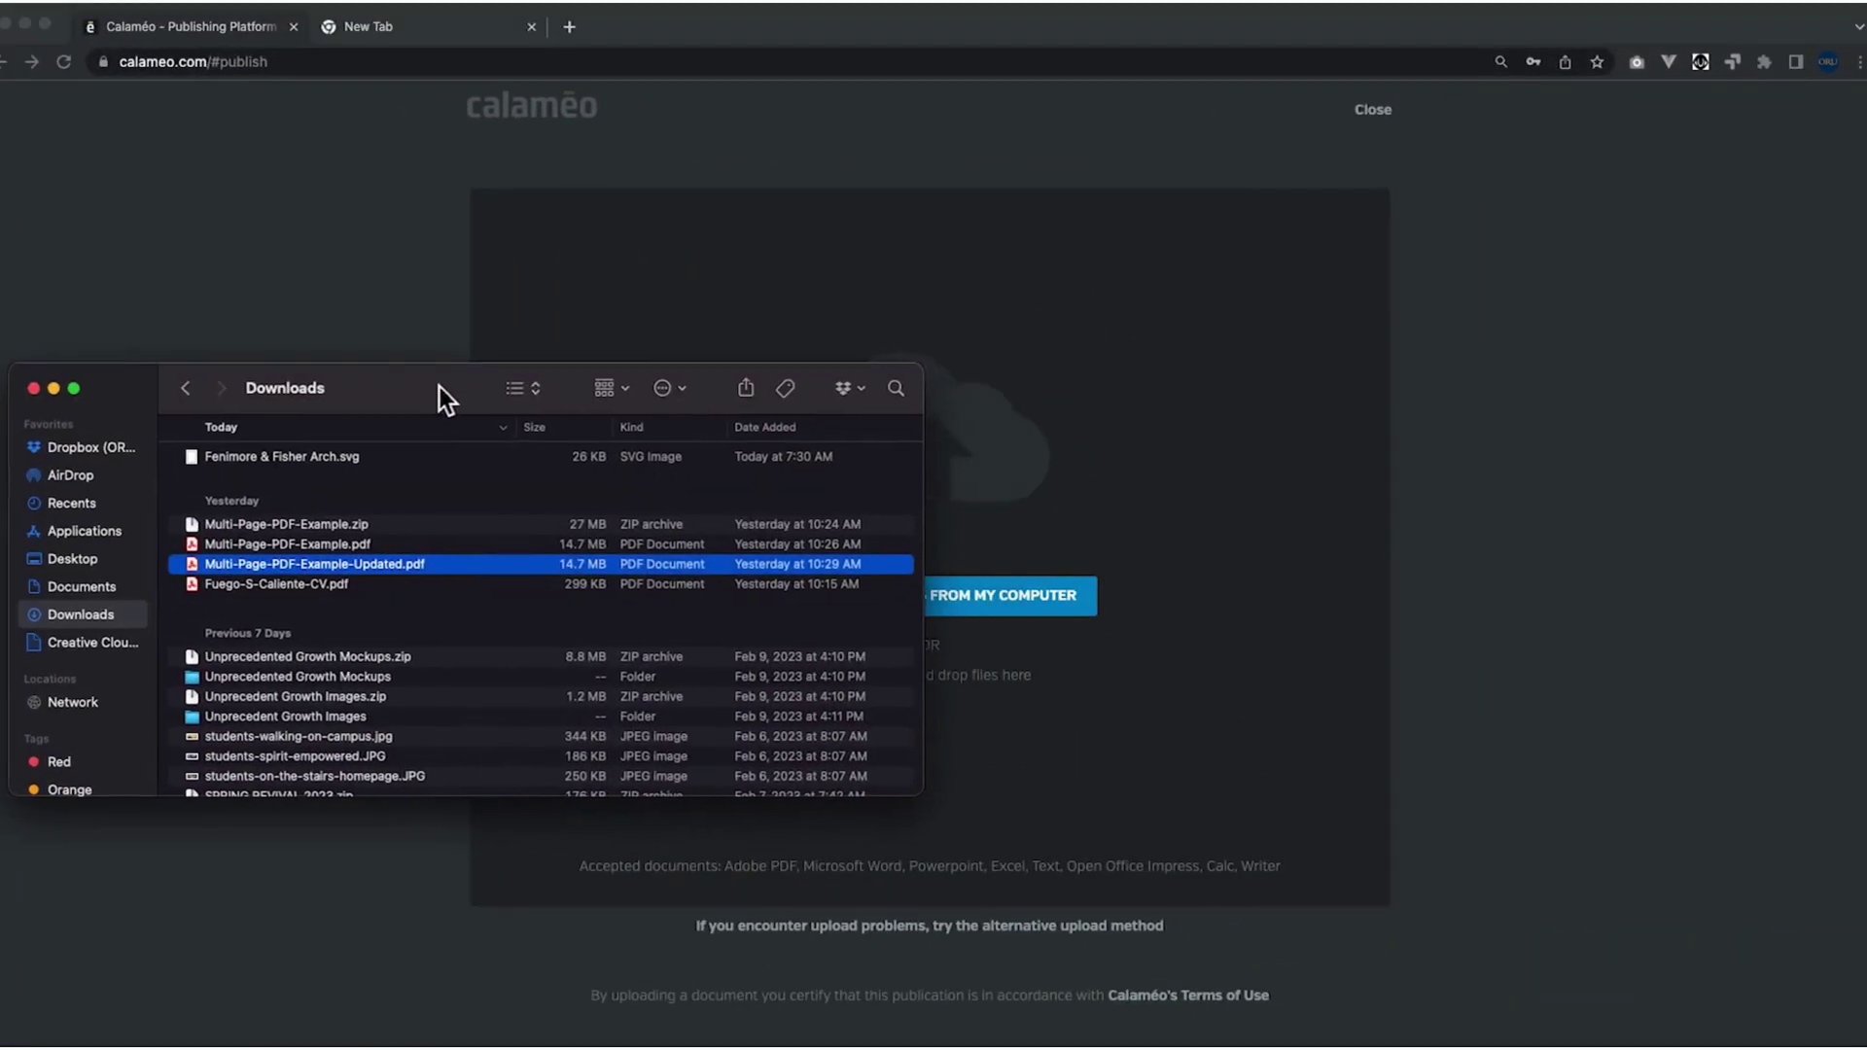
left_click(235, 541)
left_click_drag(149, 545, 1204, 496)
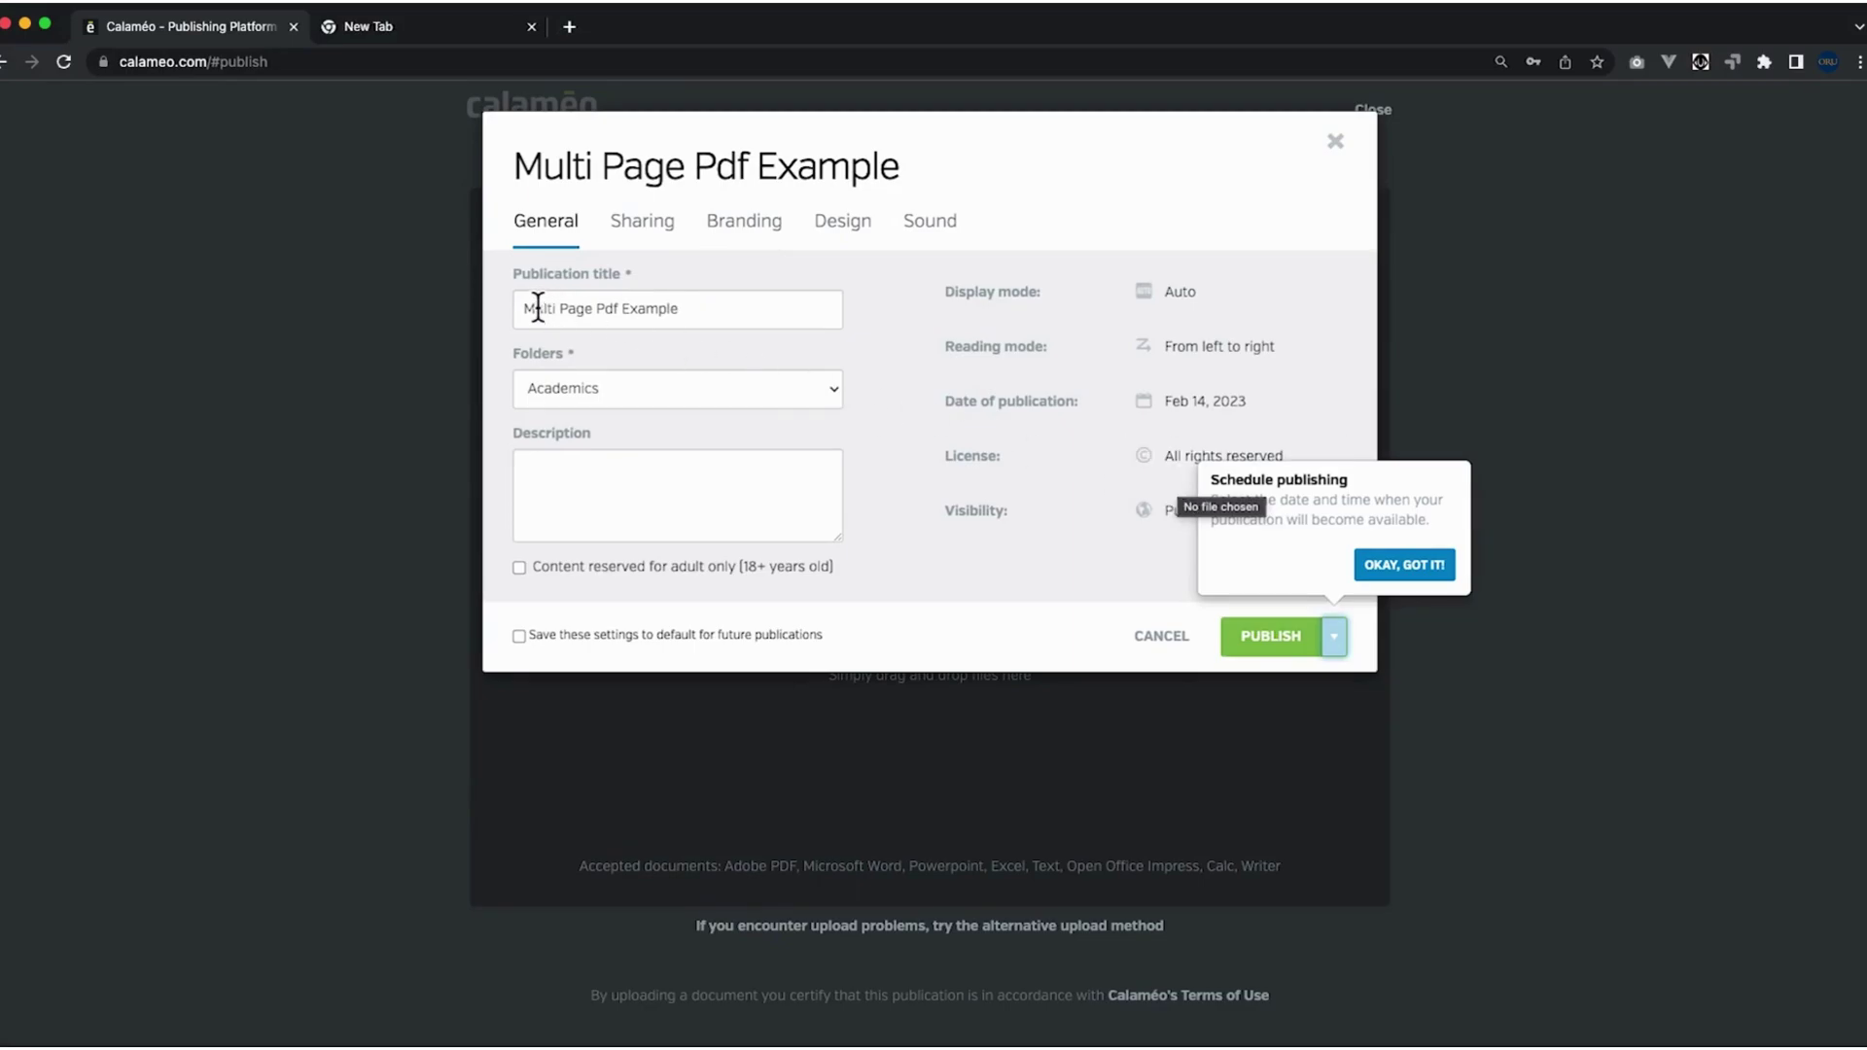
Keep Academics as the folder for Multi Page Pdf Example and select the description field.
left_click(610, 387)
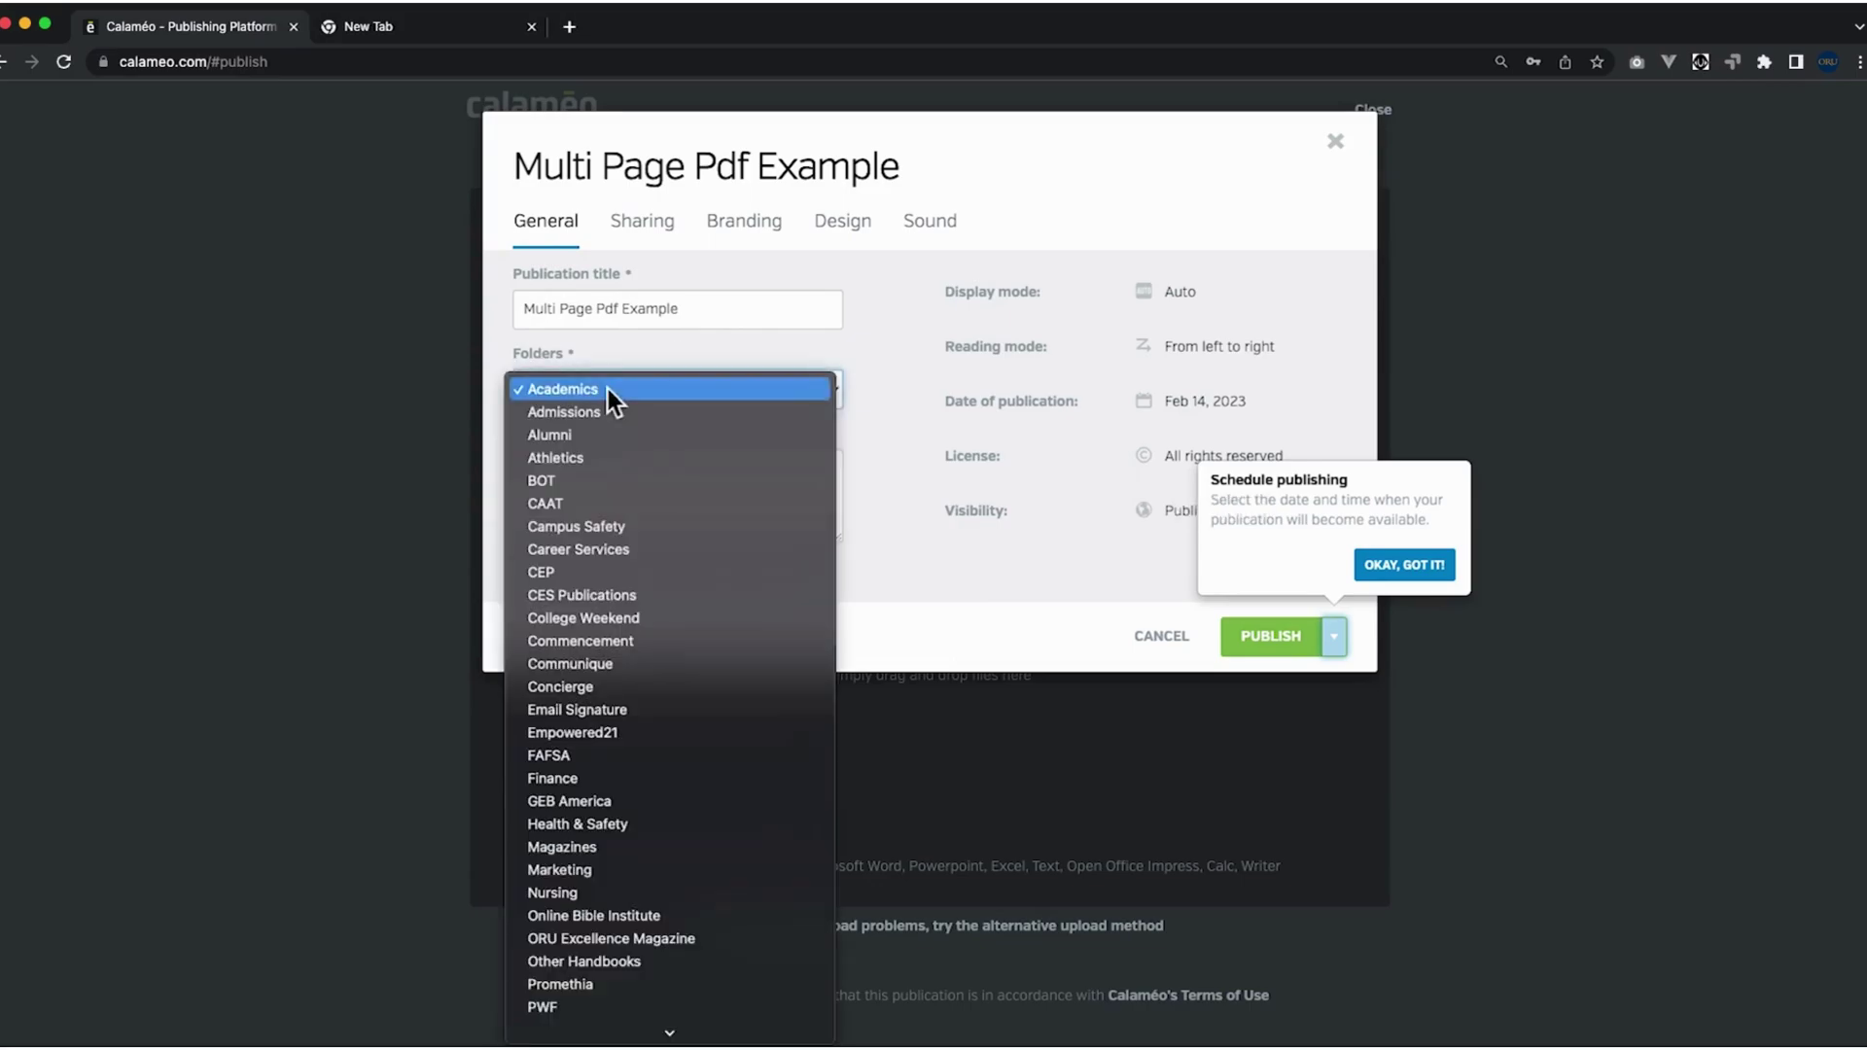
left_click(893, 381)
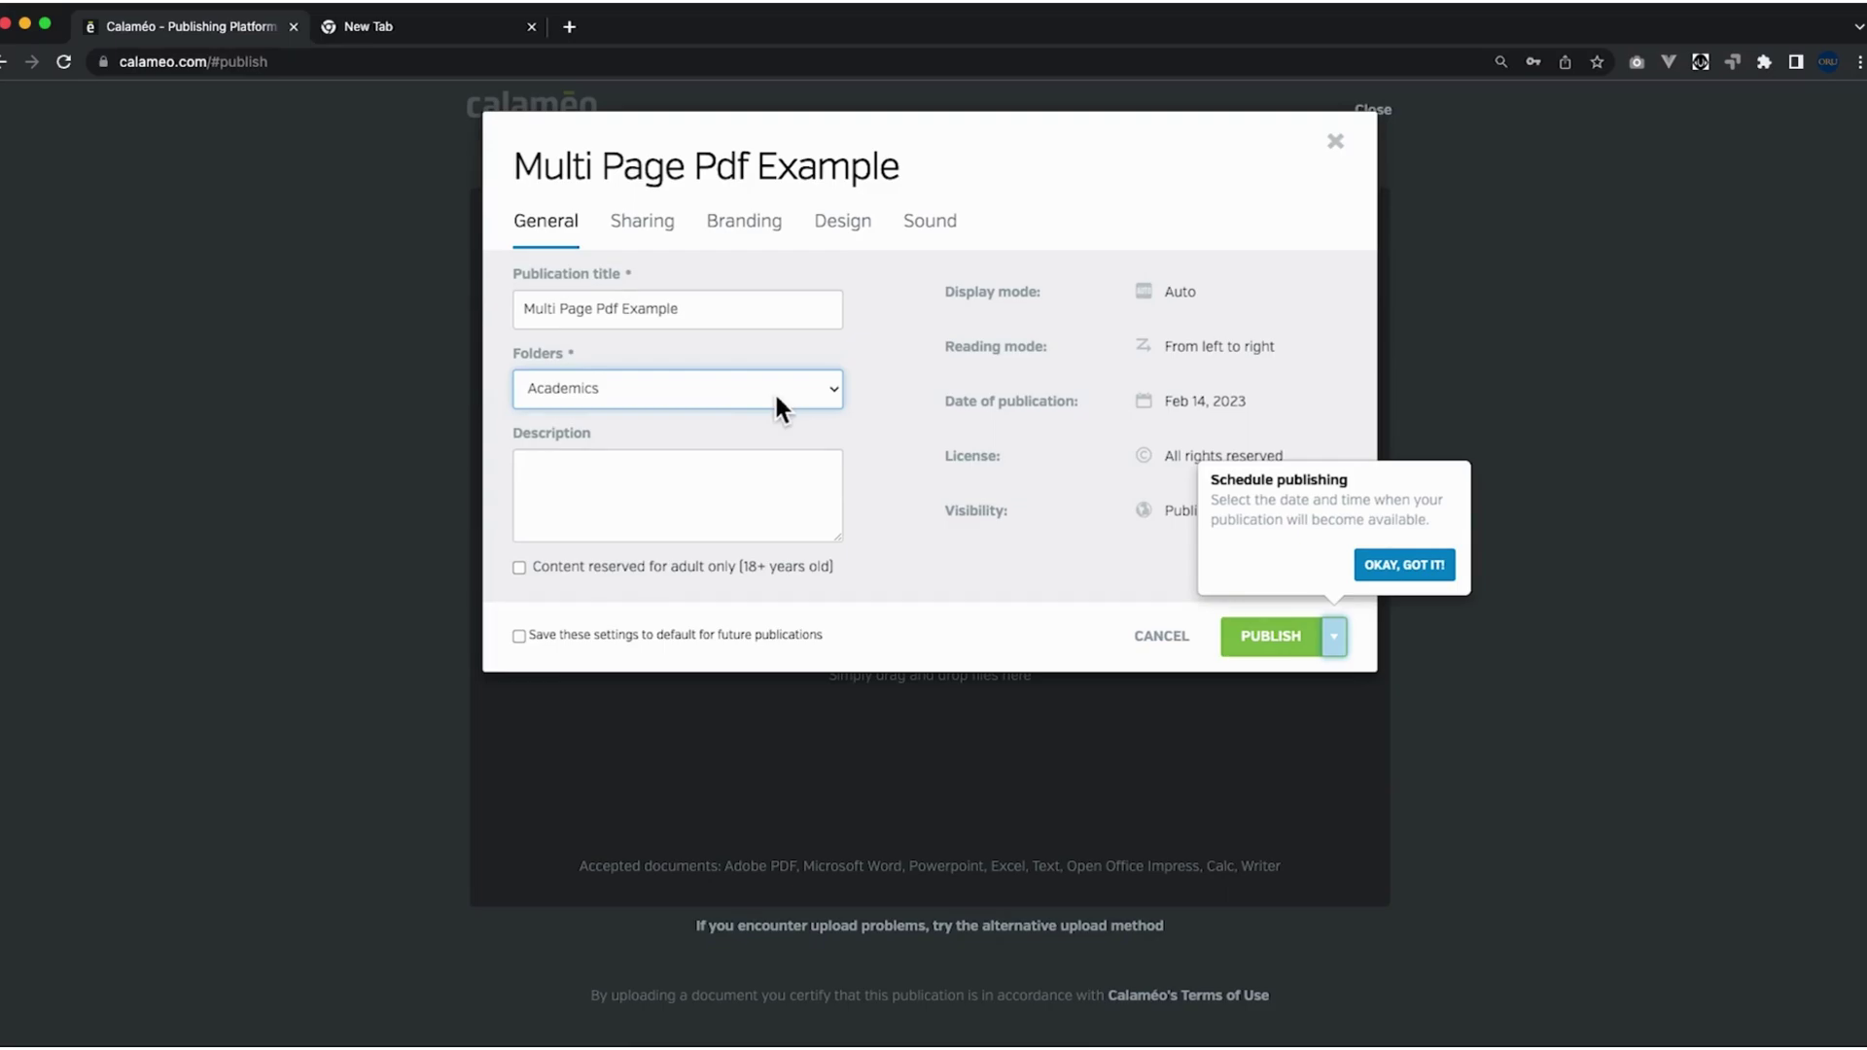
left_click(795, 479)
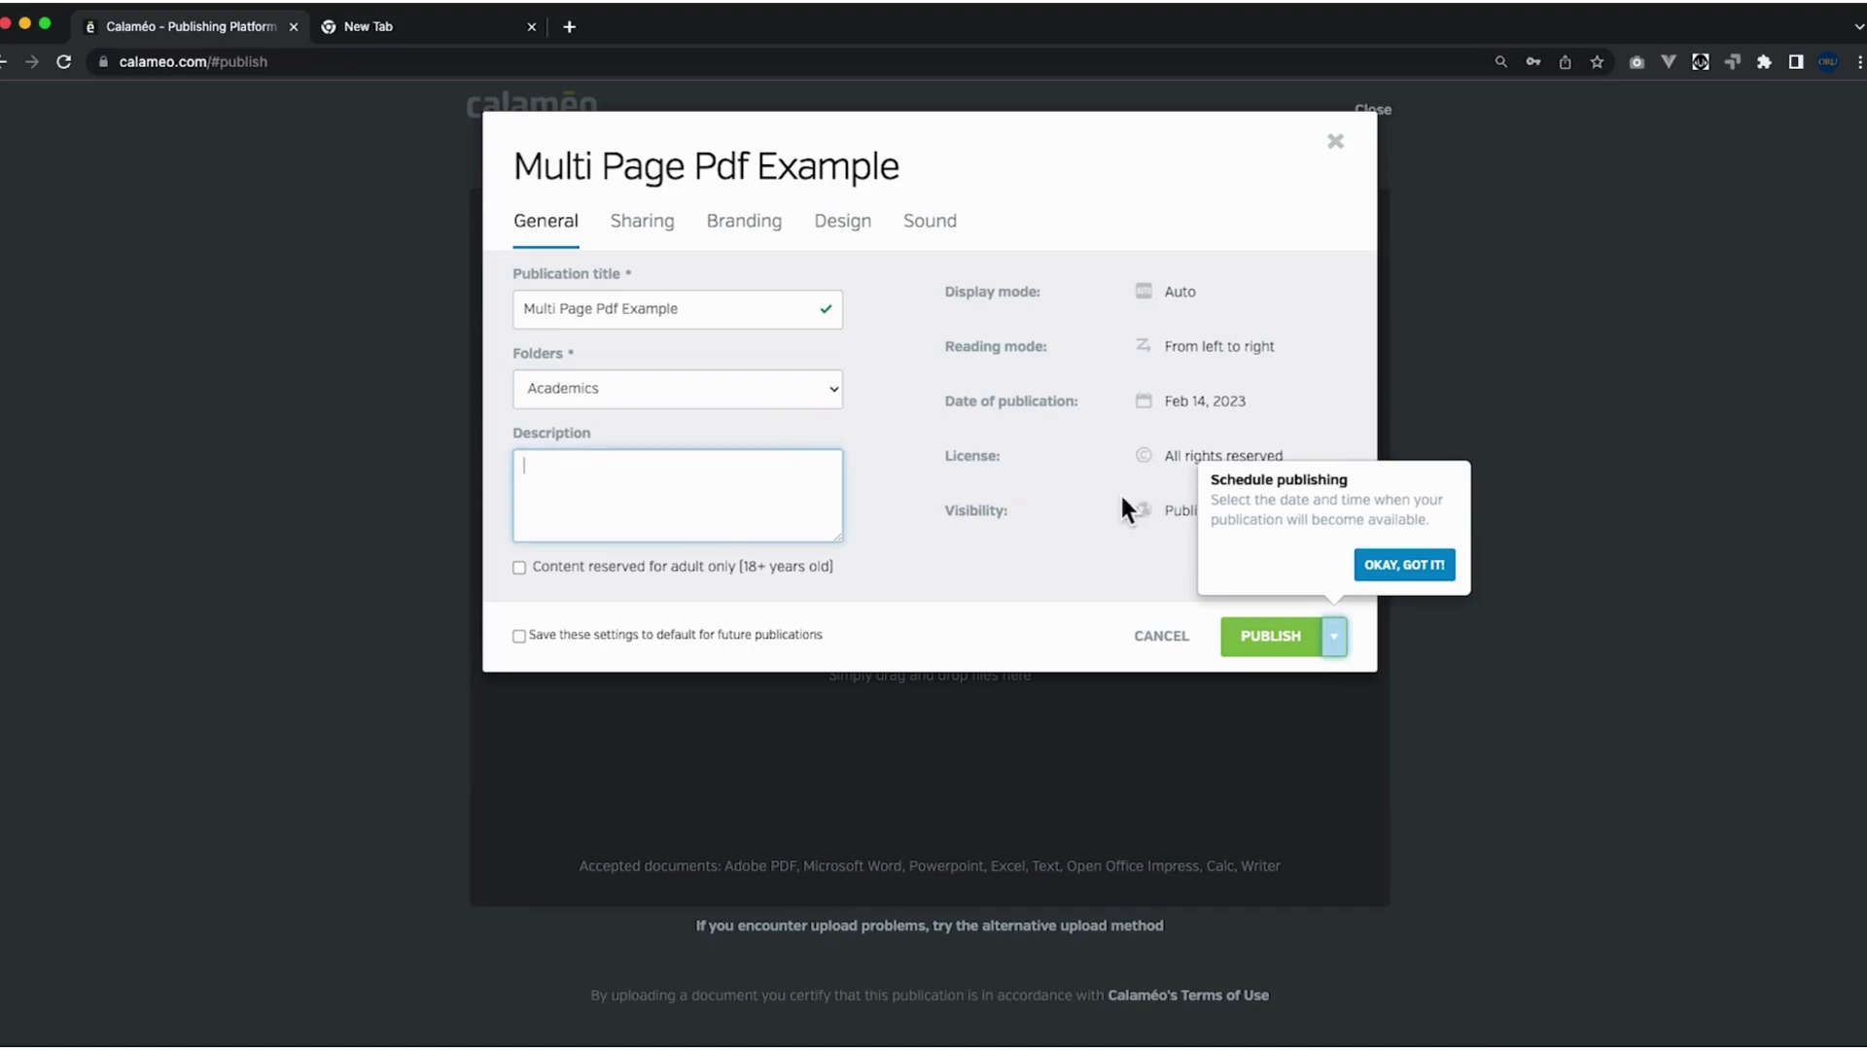
Review the Sharing and Design settings, then publish the document as a flipbook from General.
left_click(645, 224)
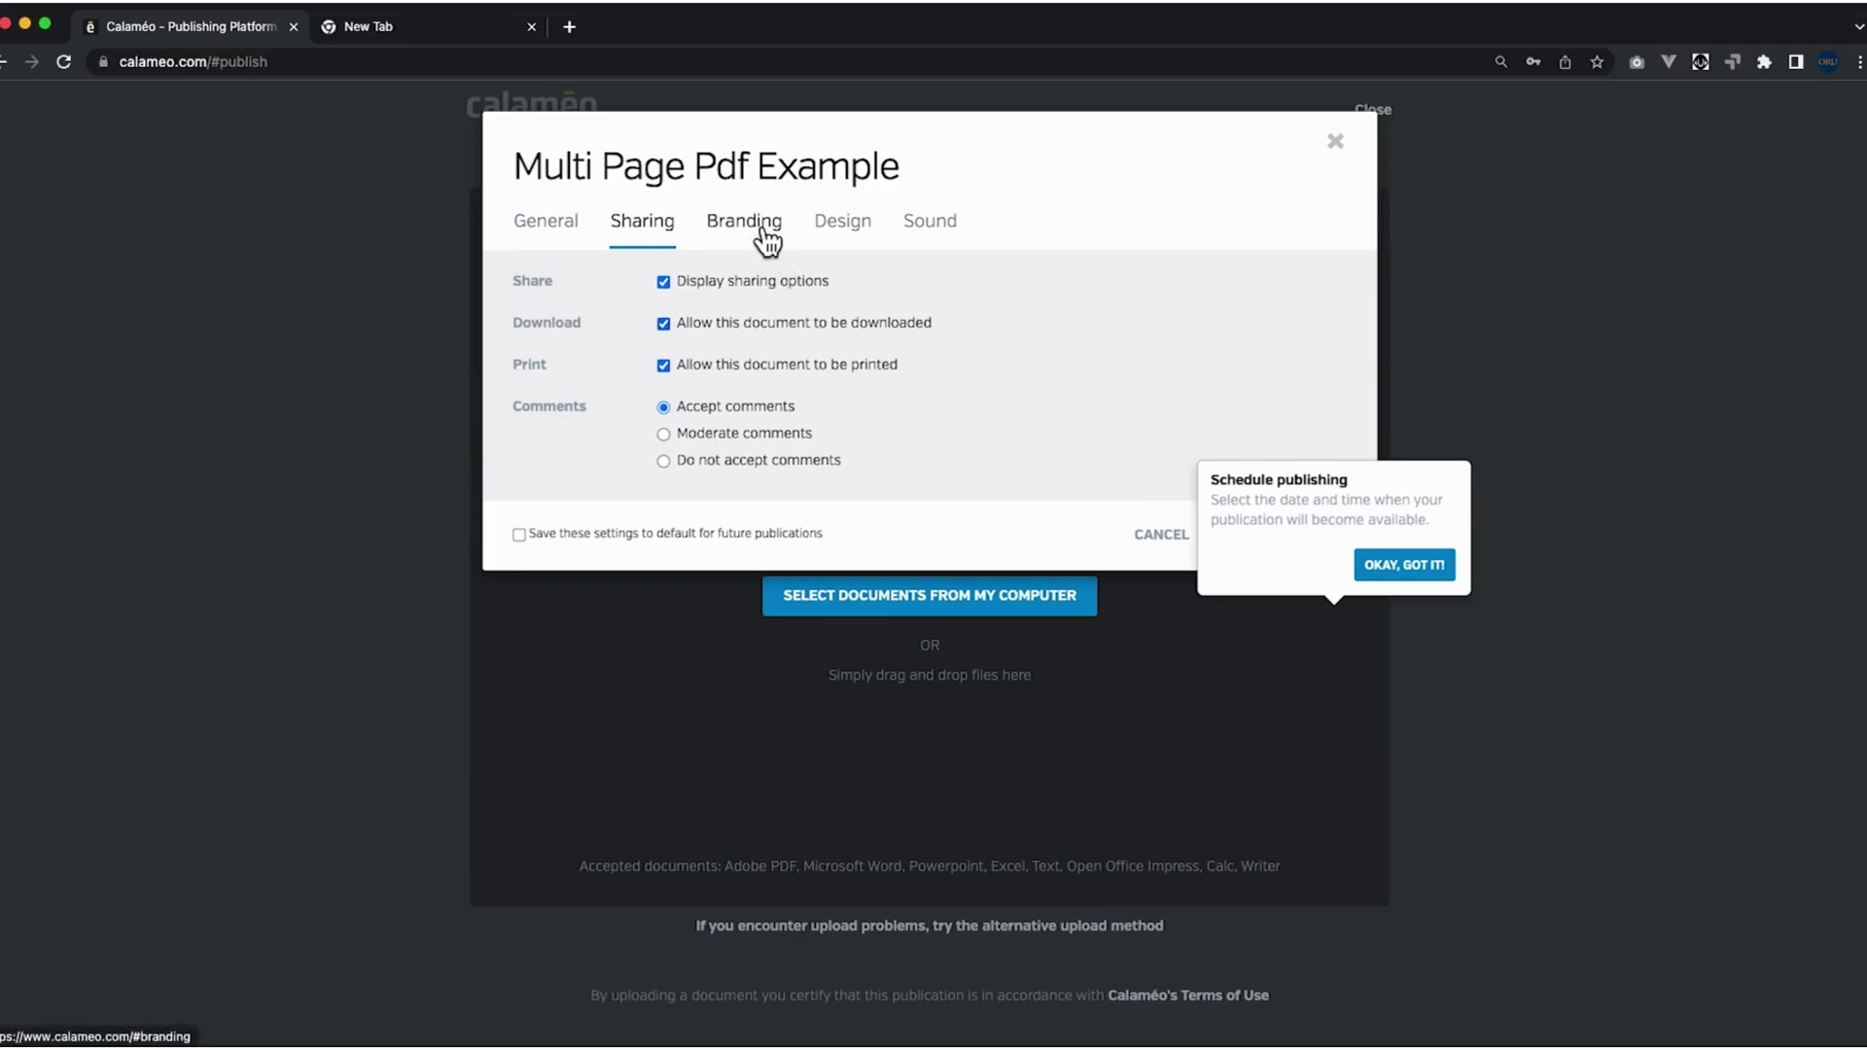
left_click(840, 229)
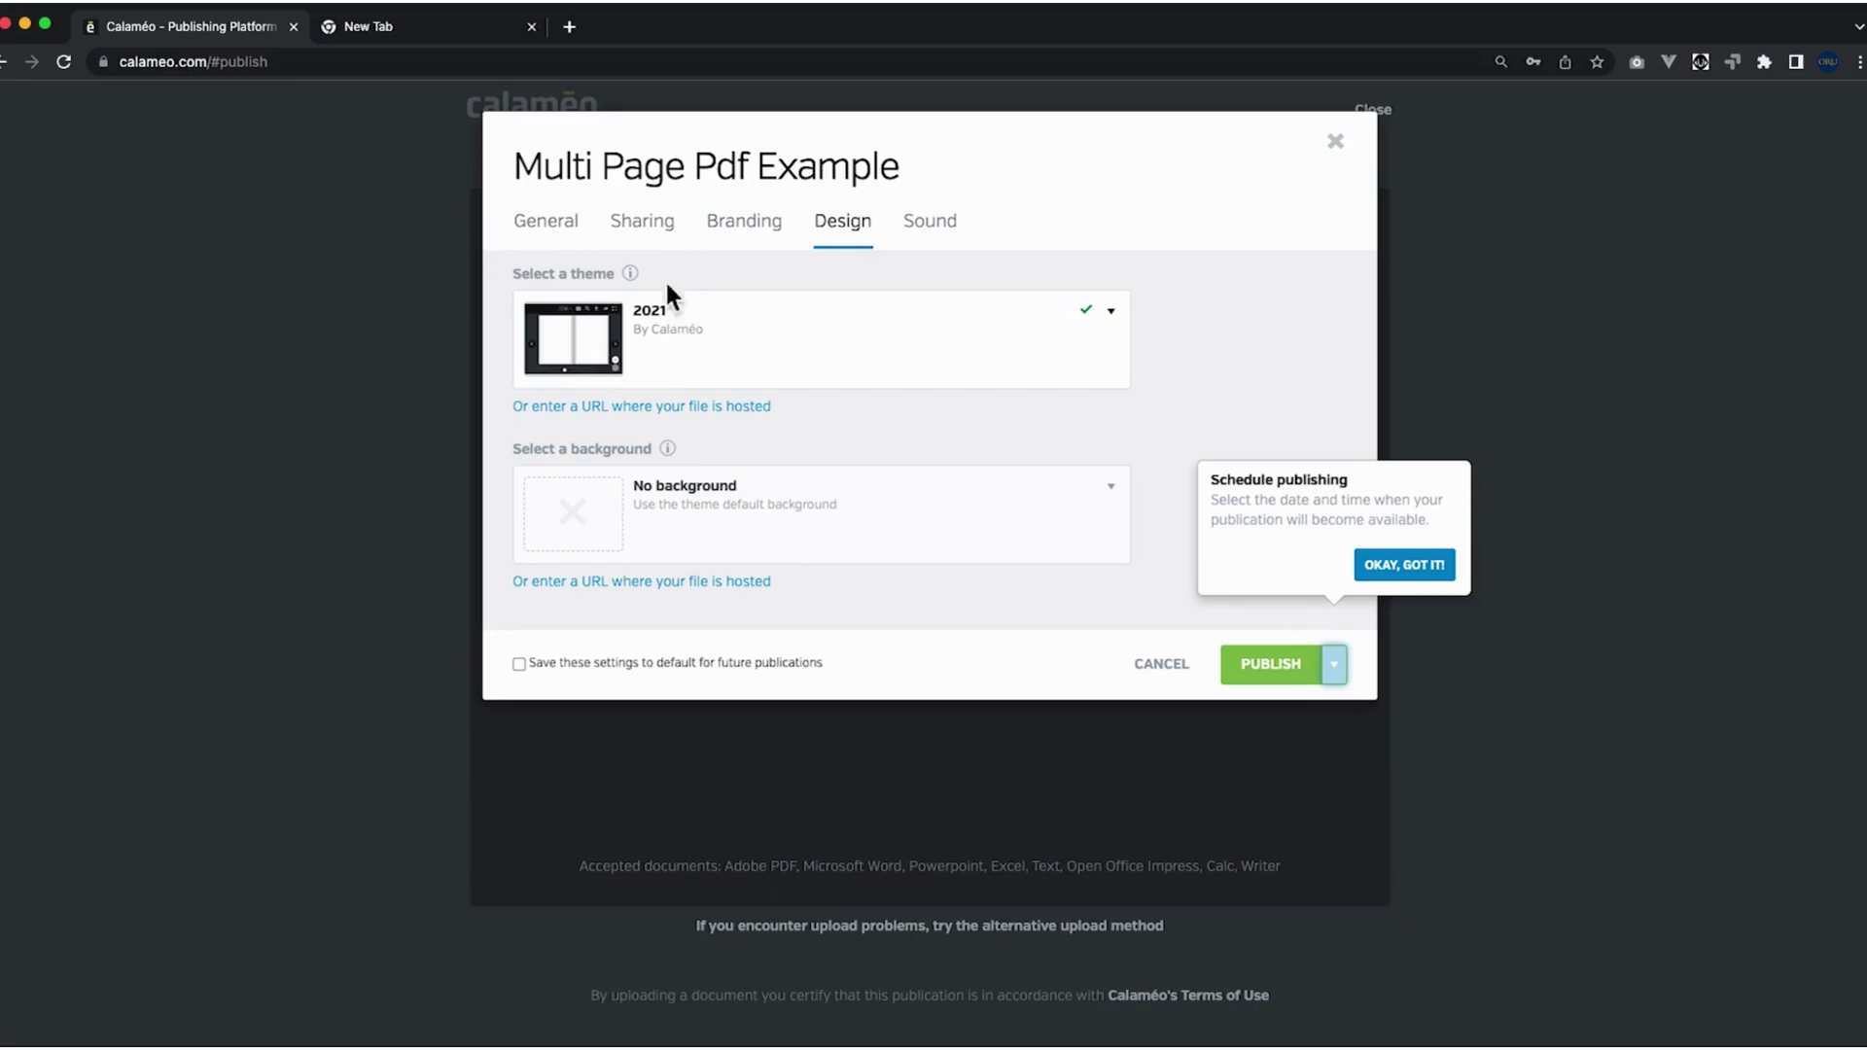
left_click(564, 221)
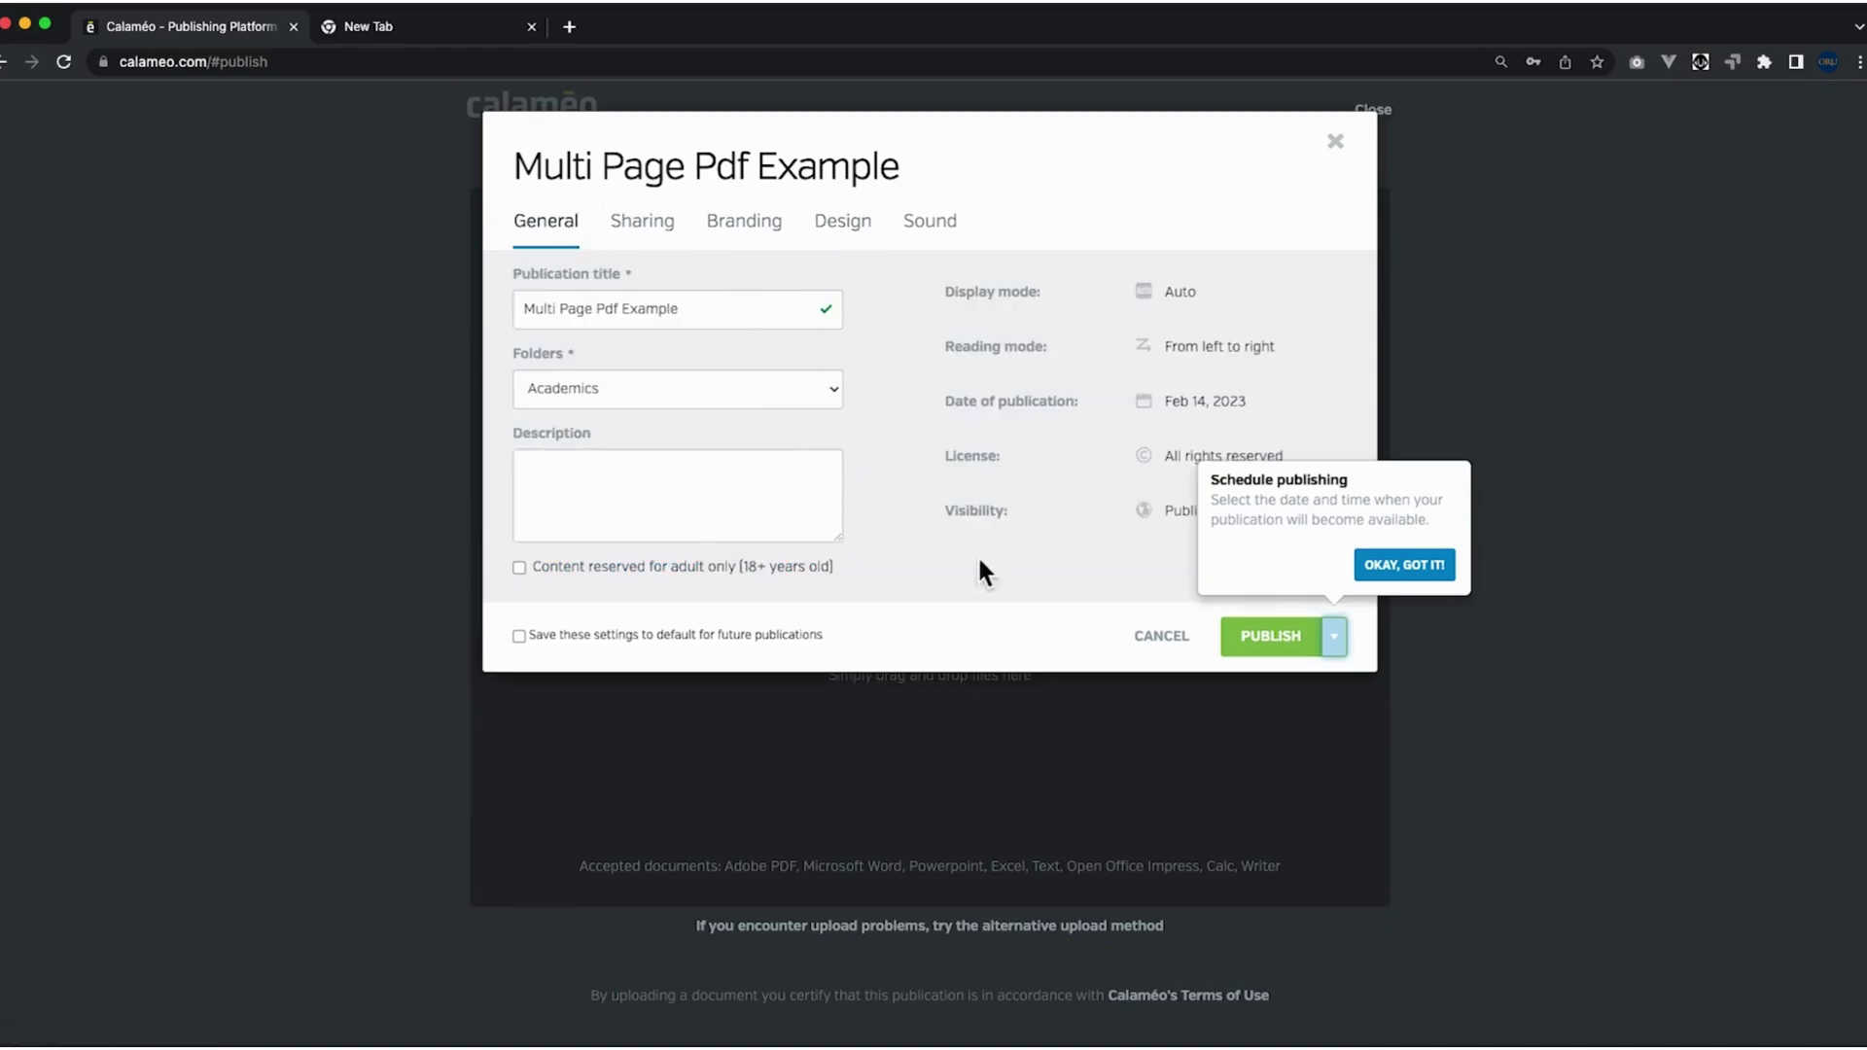
left_click(1296, 644)
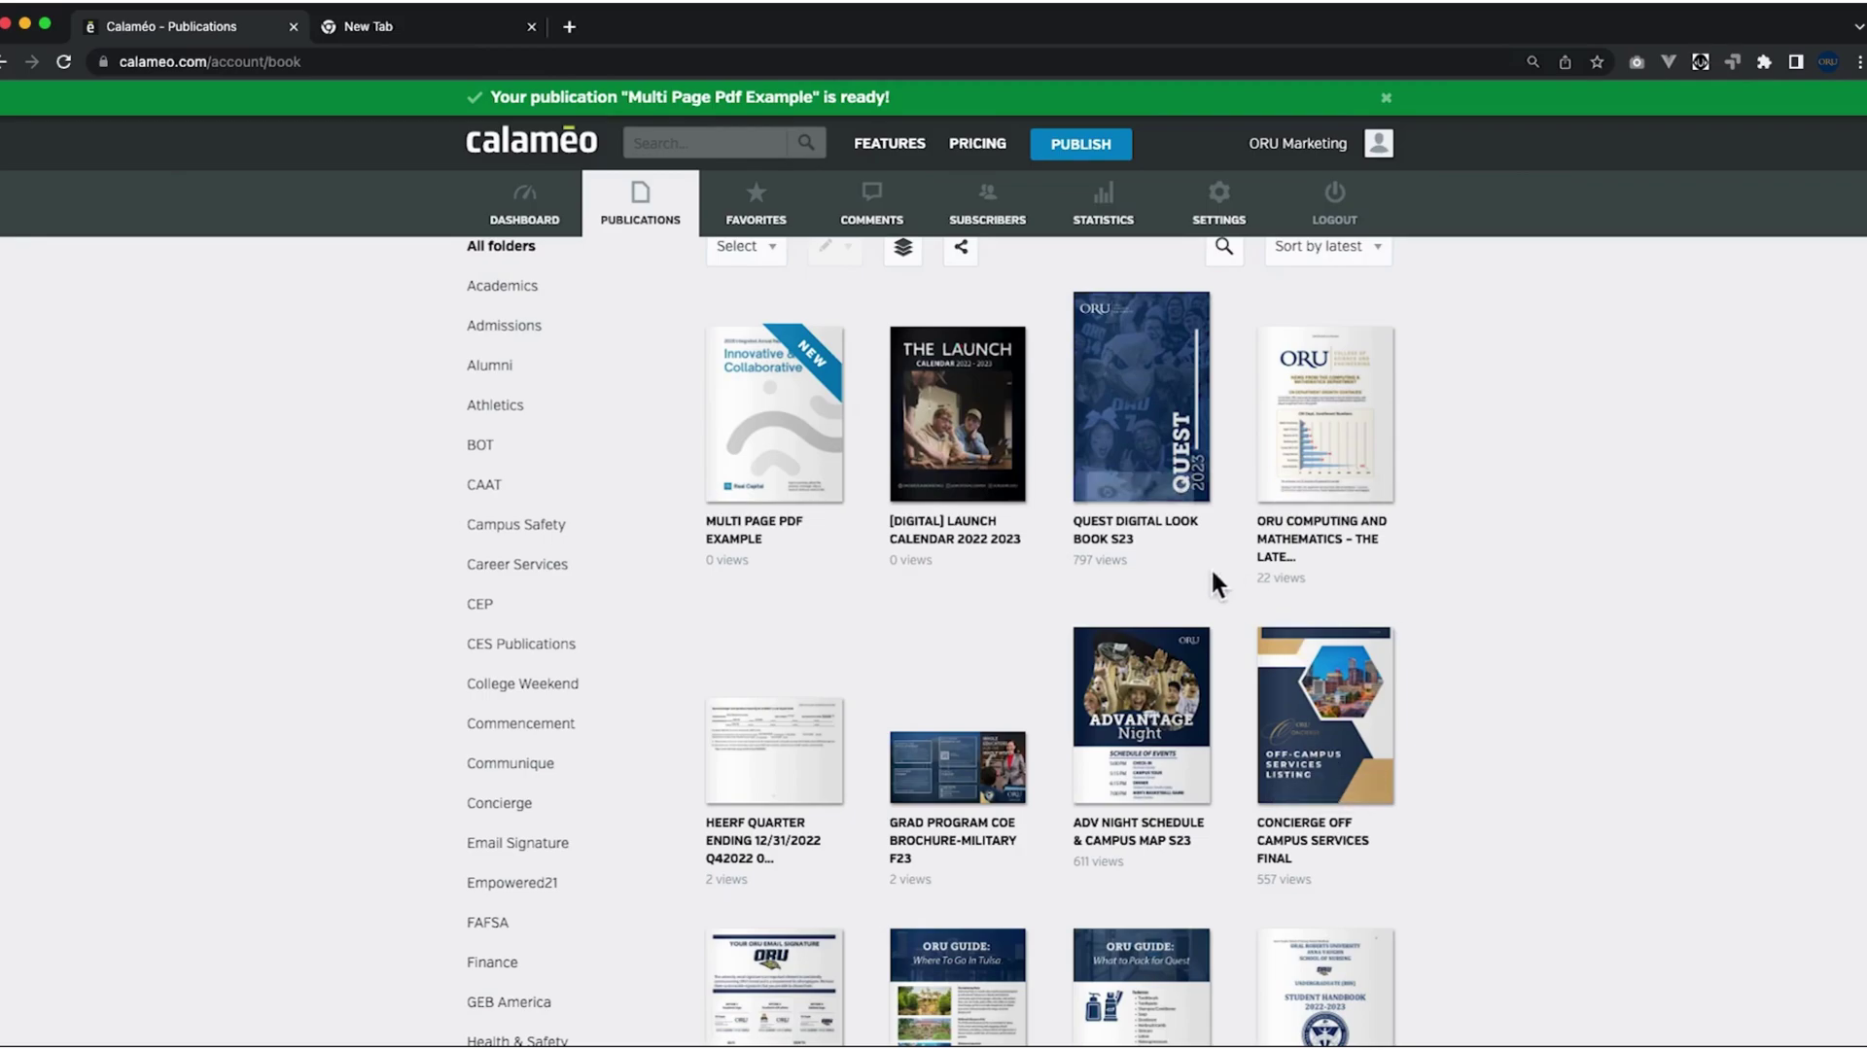
Open Multi Page Pdf Example in the flipbook reader and turn through its first spreads.
mouse_move(762, 417)
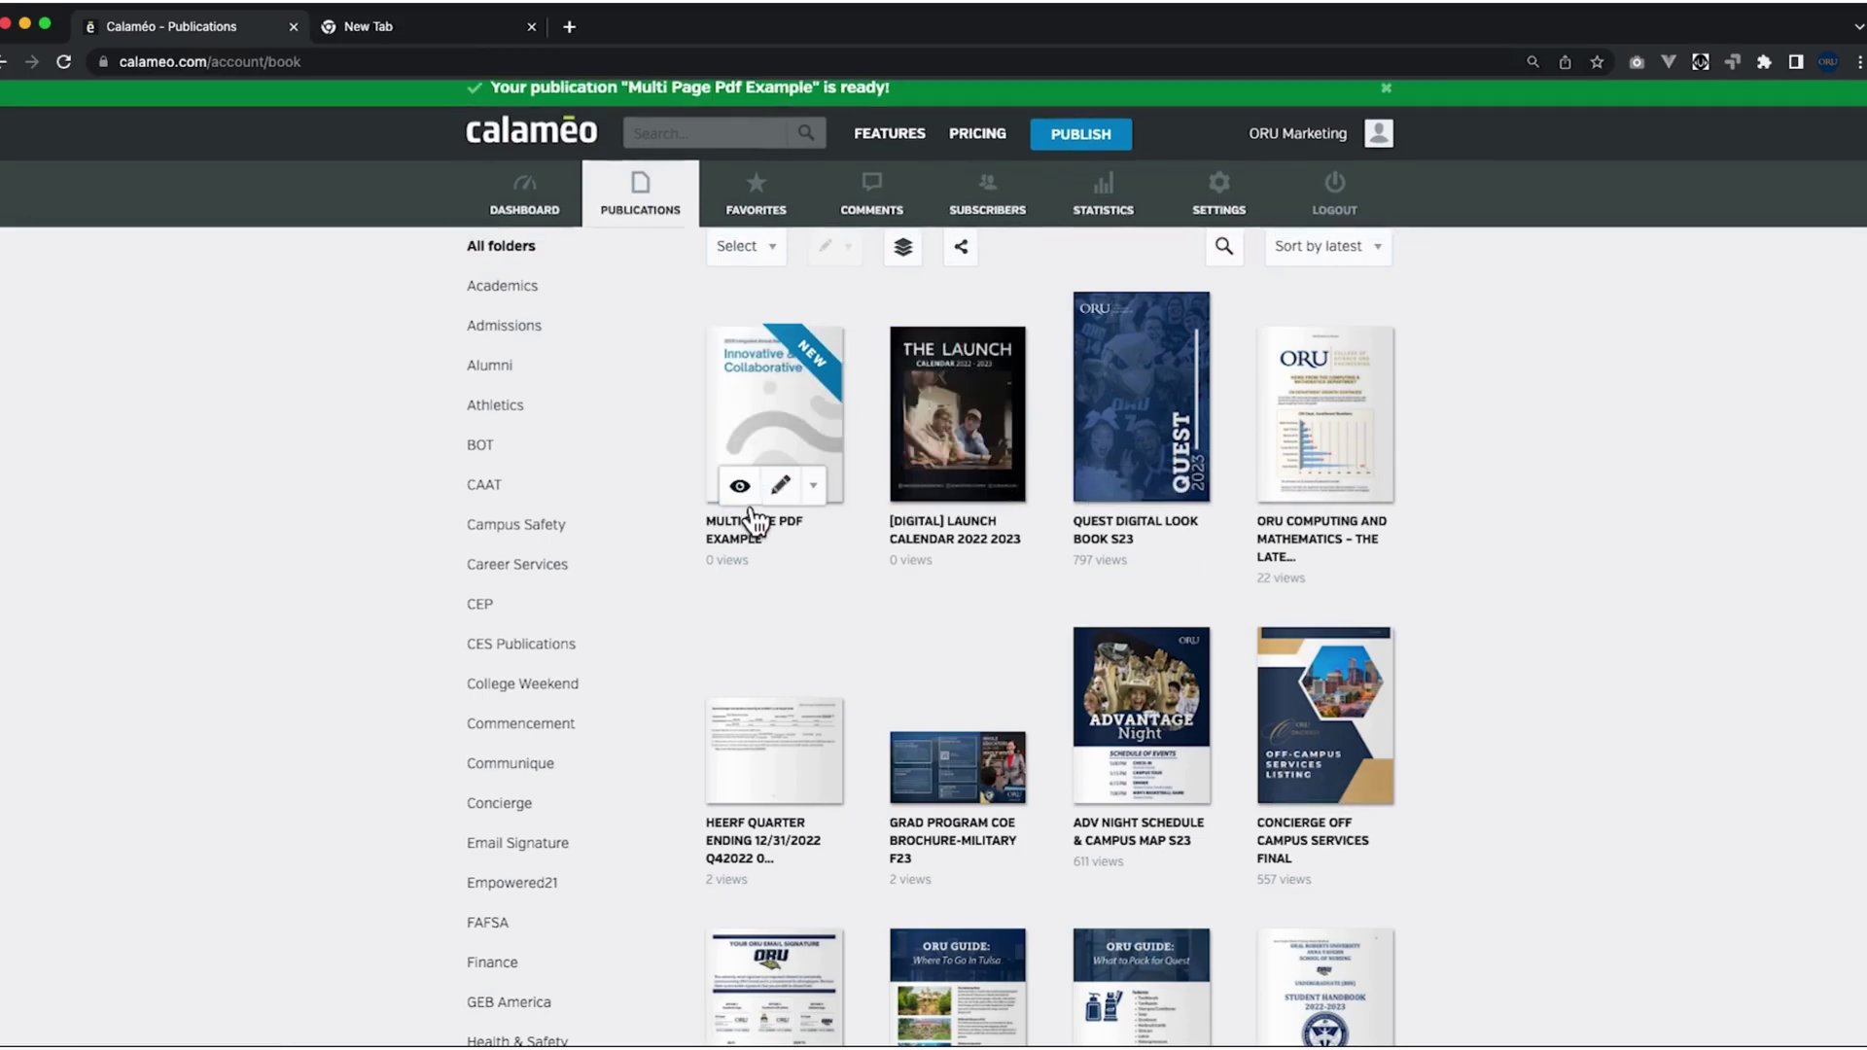
left_click(745, 491)
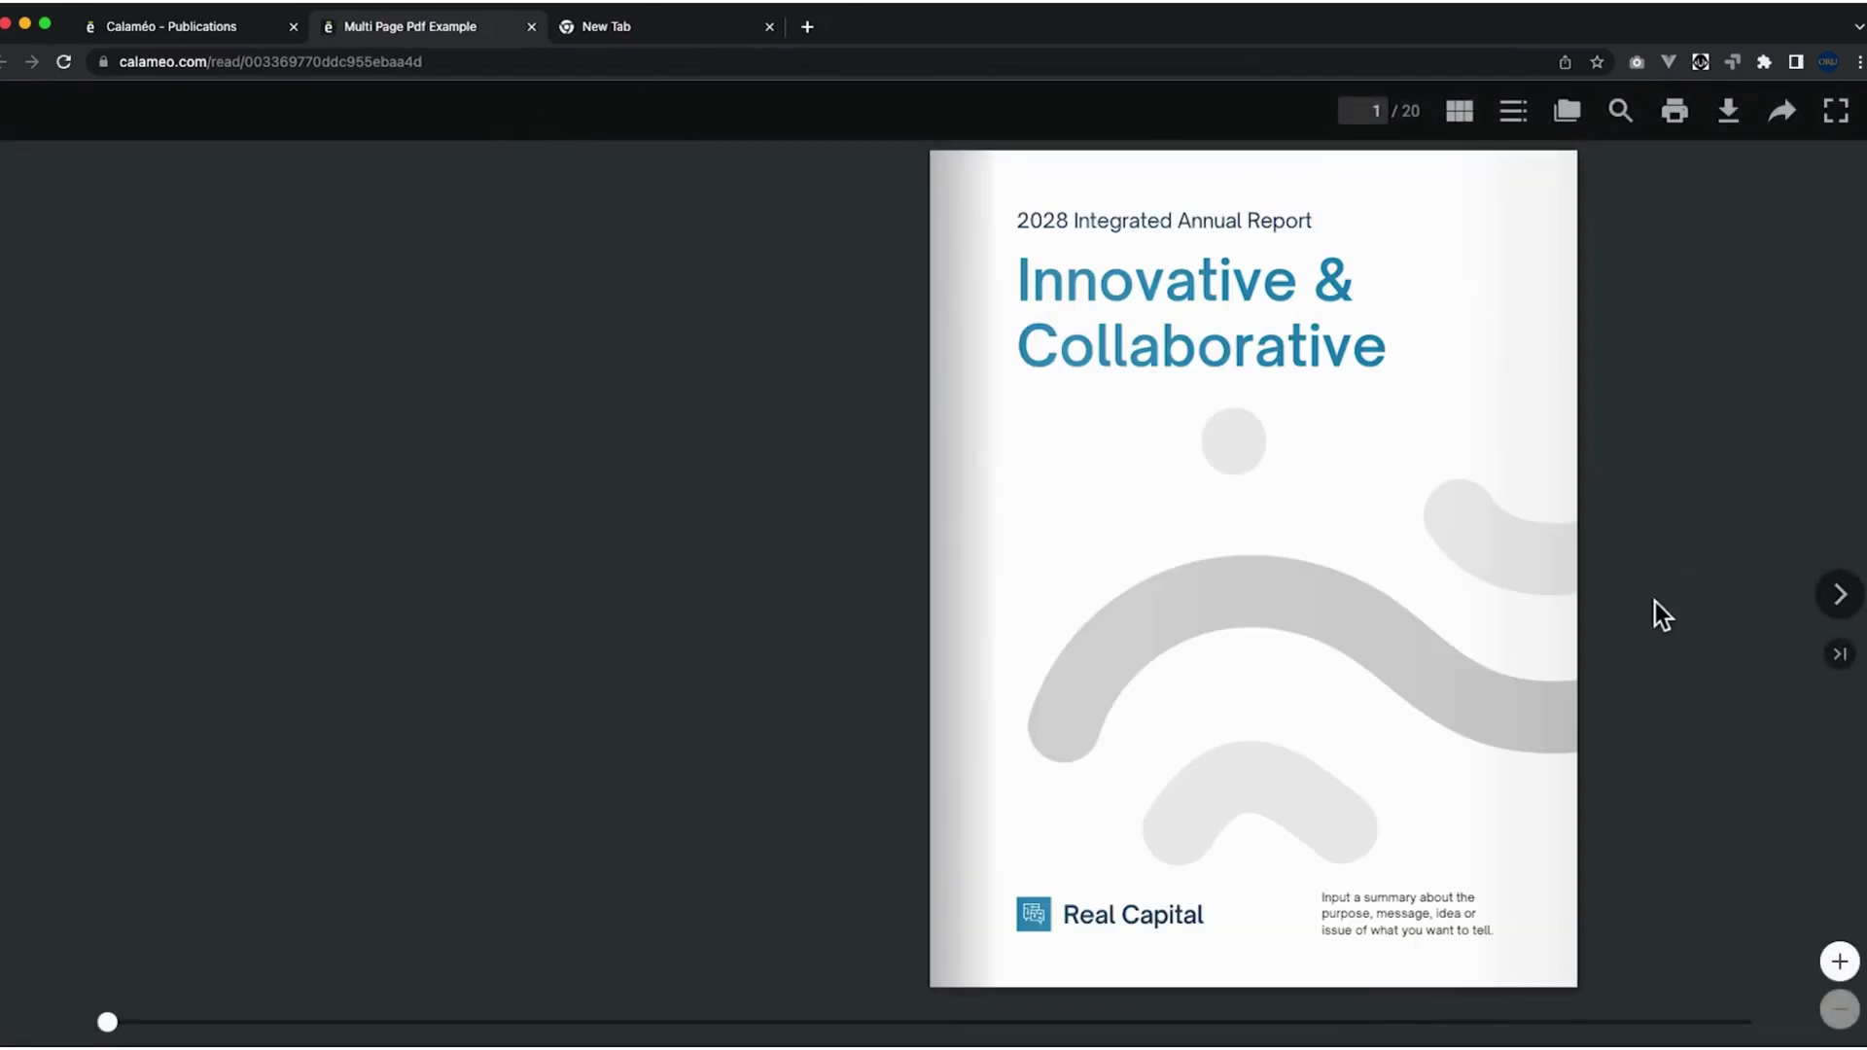
left_click(1853, 603)
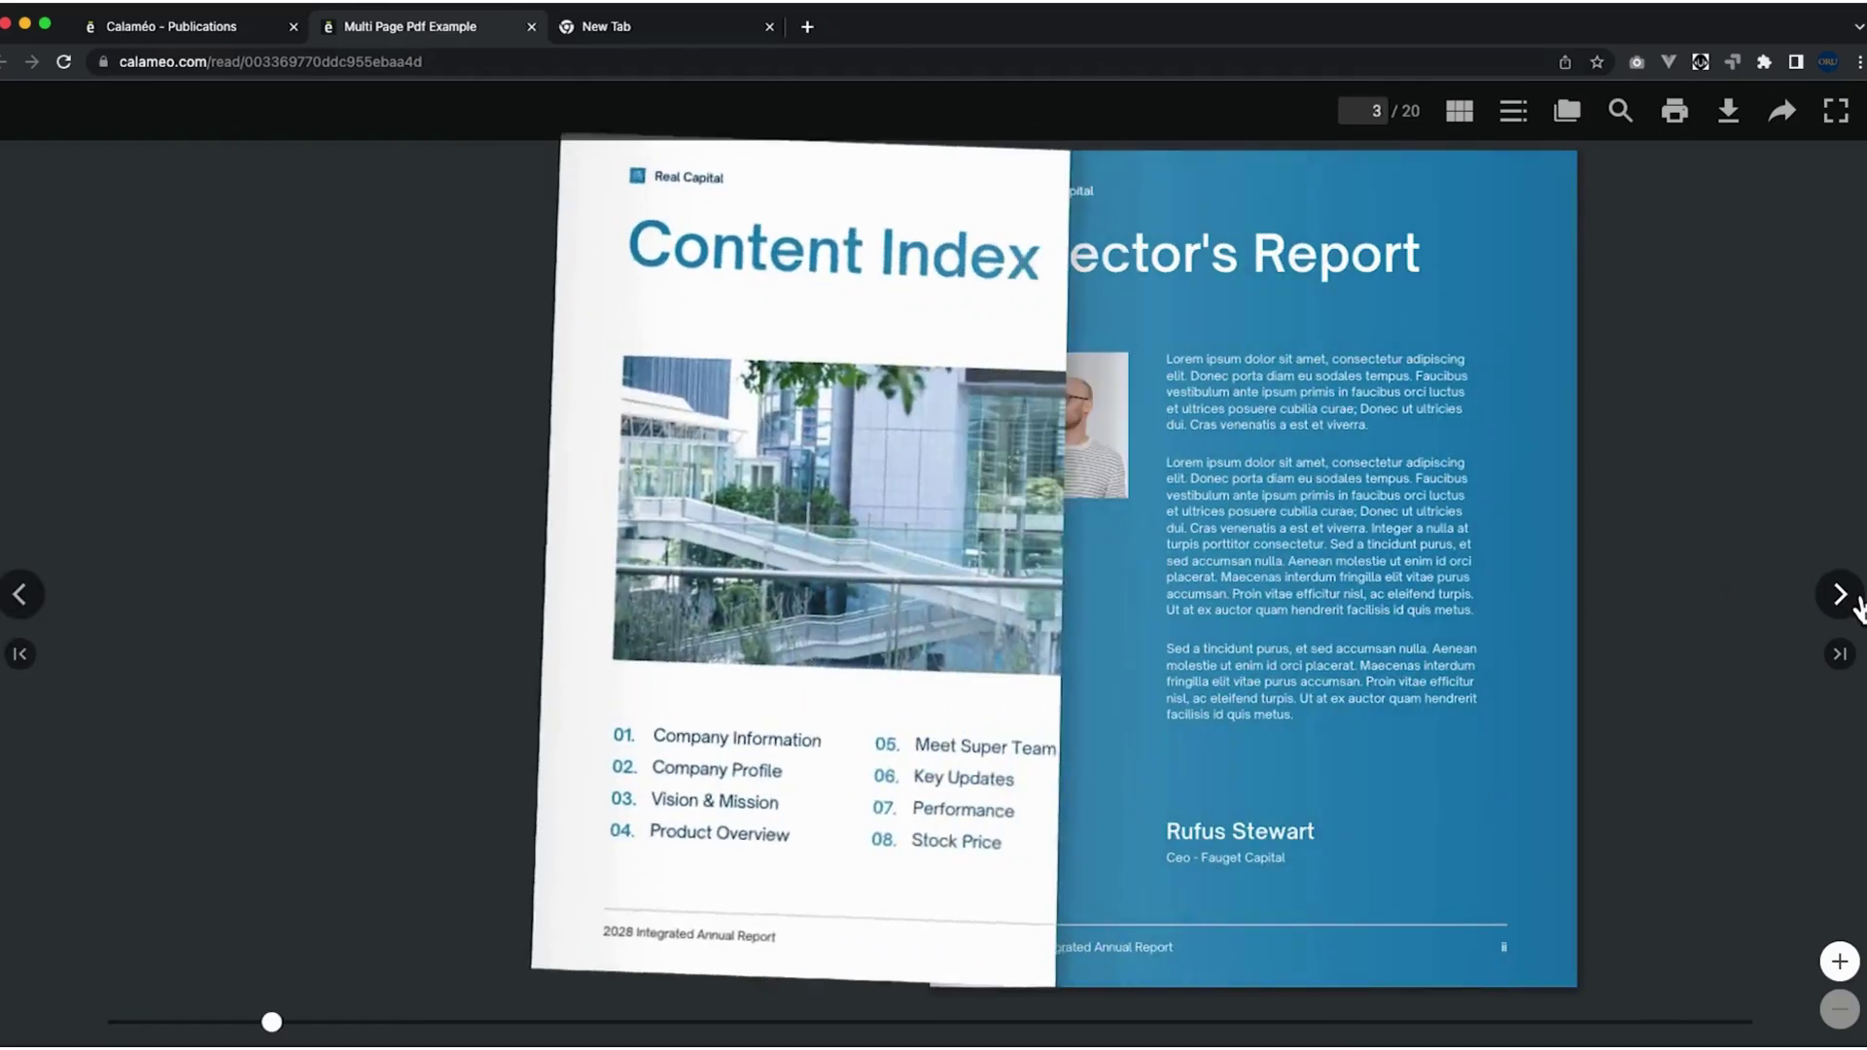
left_click(1853, 603)
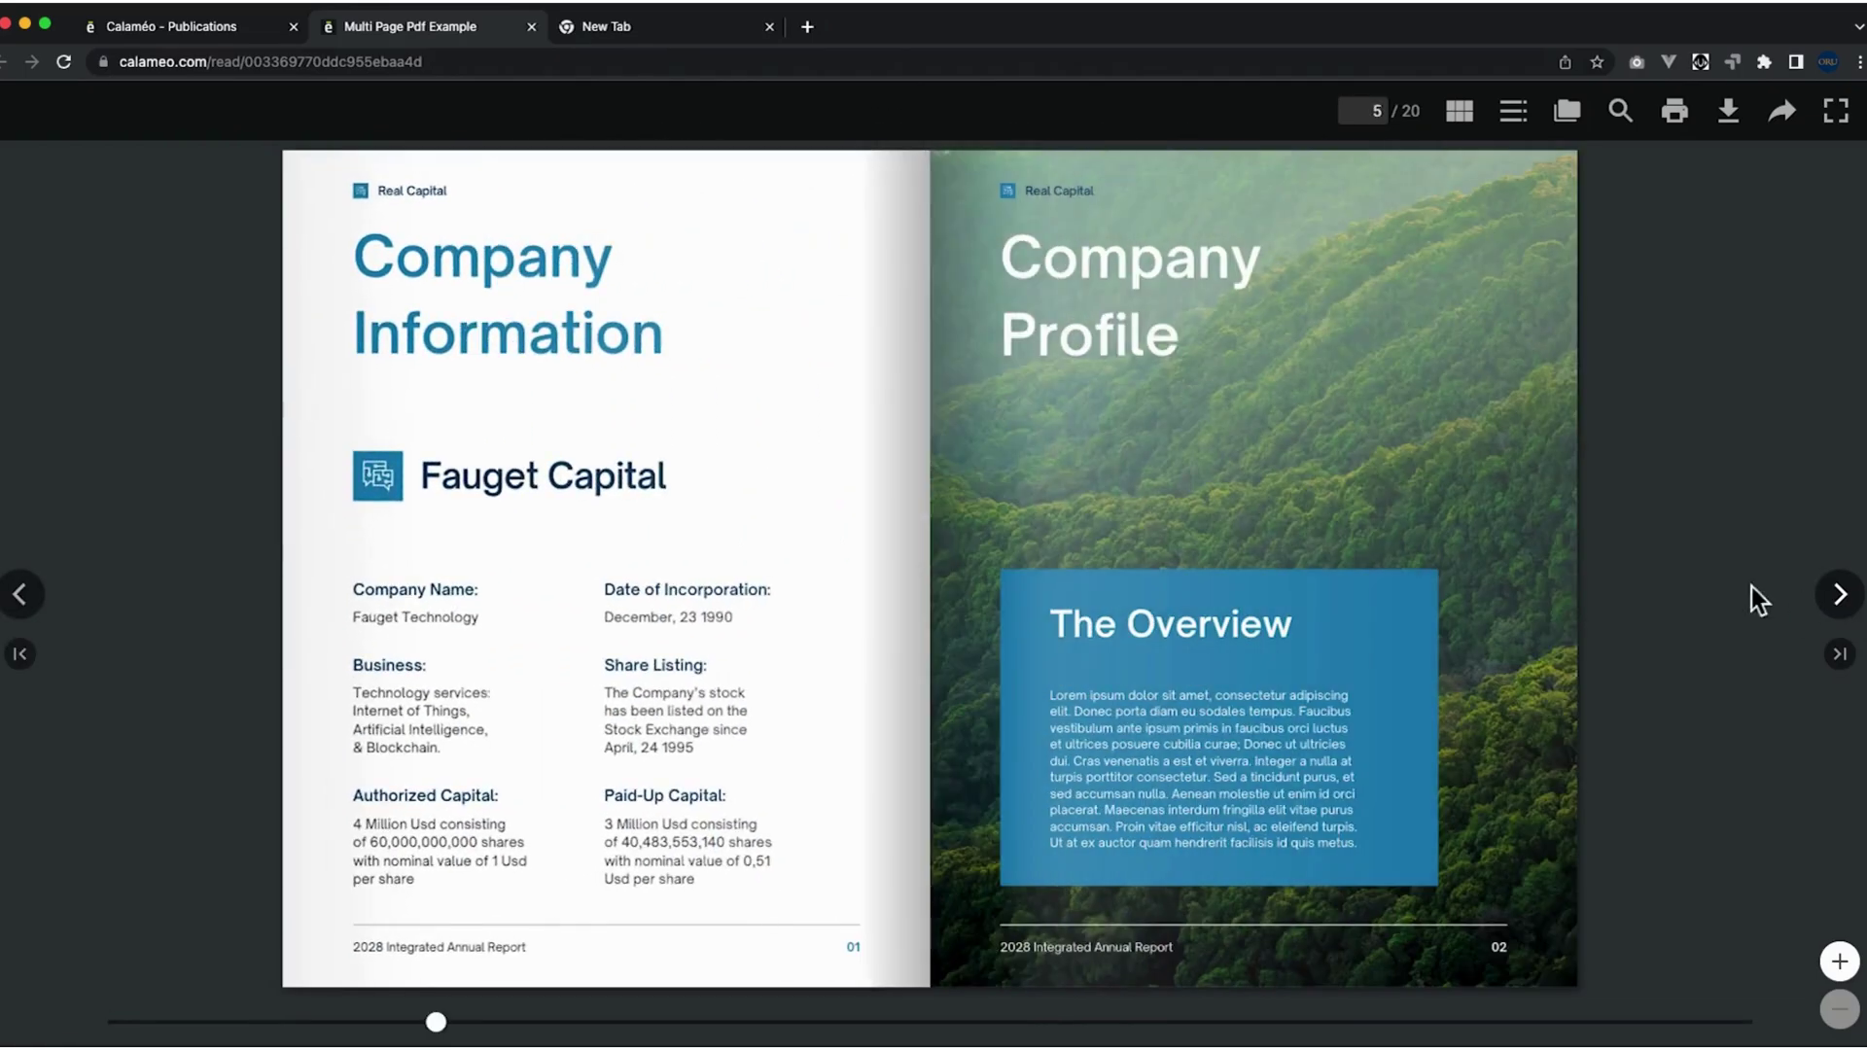
left_click(23, 595)
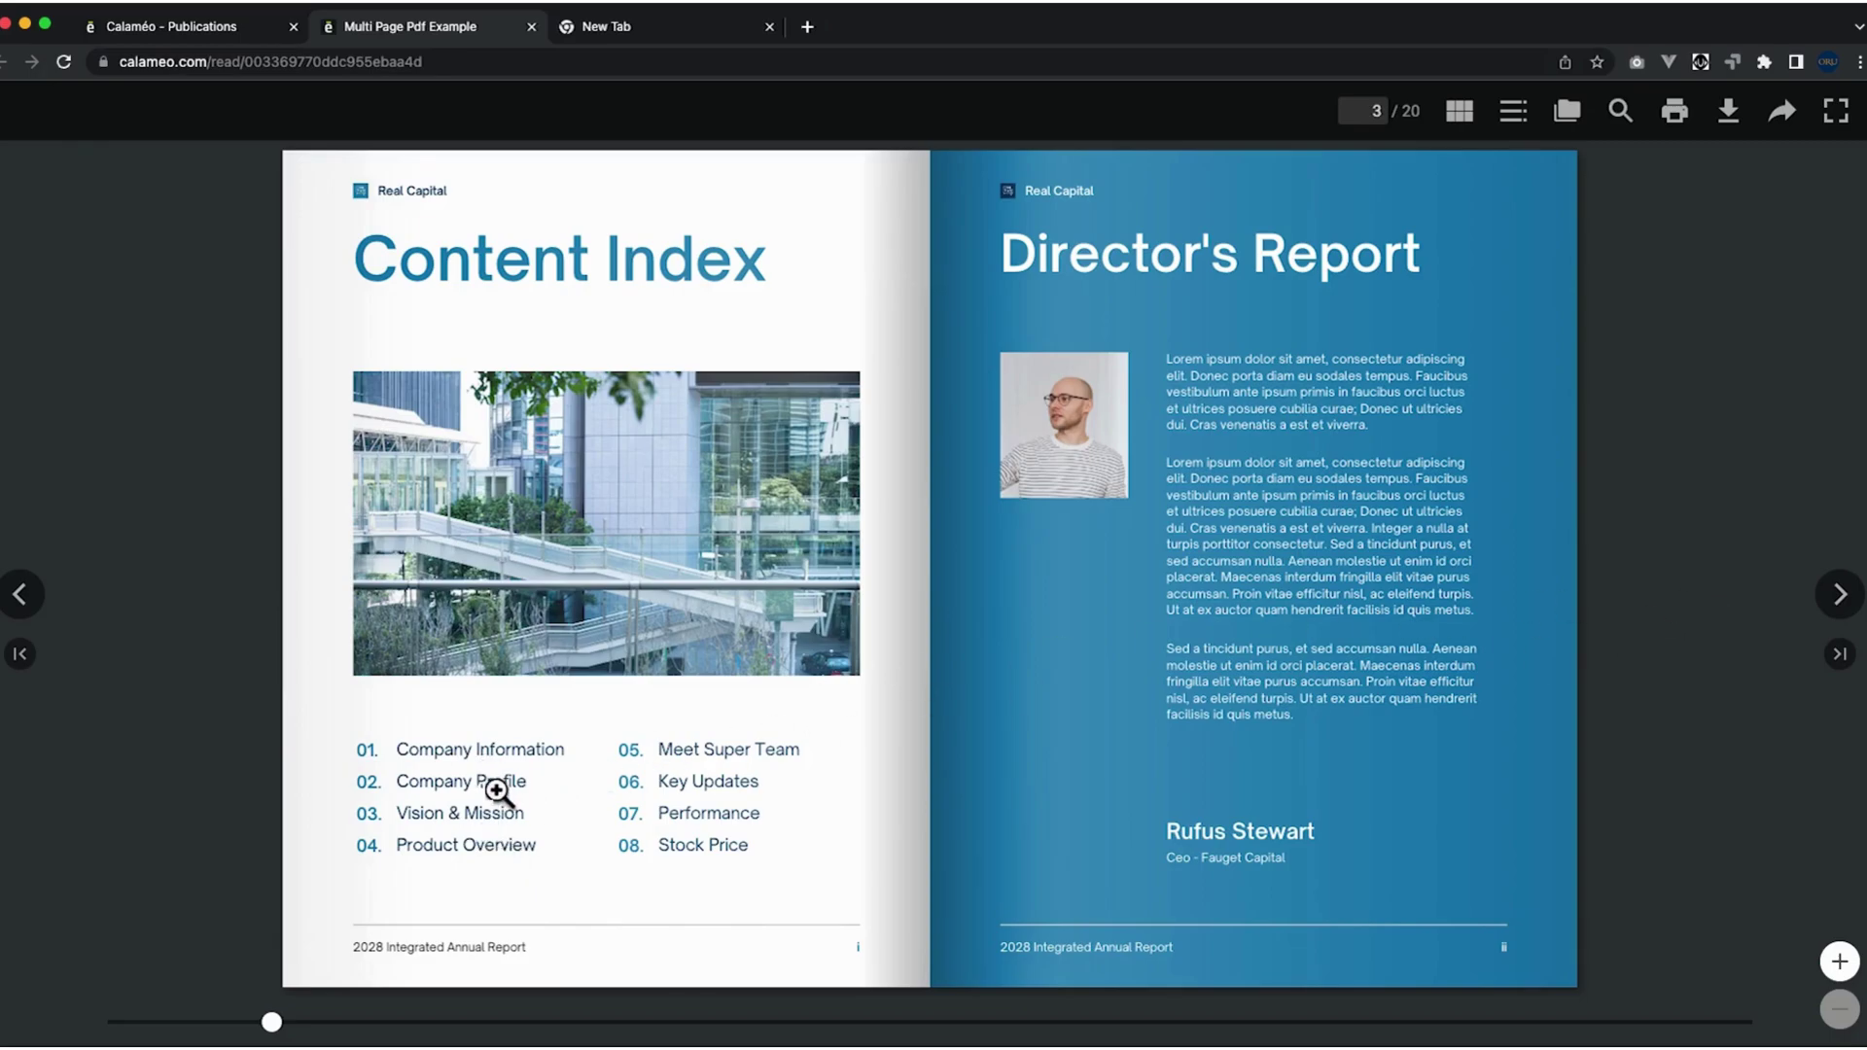
Flip through the remaining spreads, select the flipbook's URL, and return to the Publications list.
left_click(1841, 596)
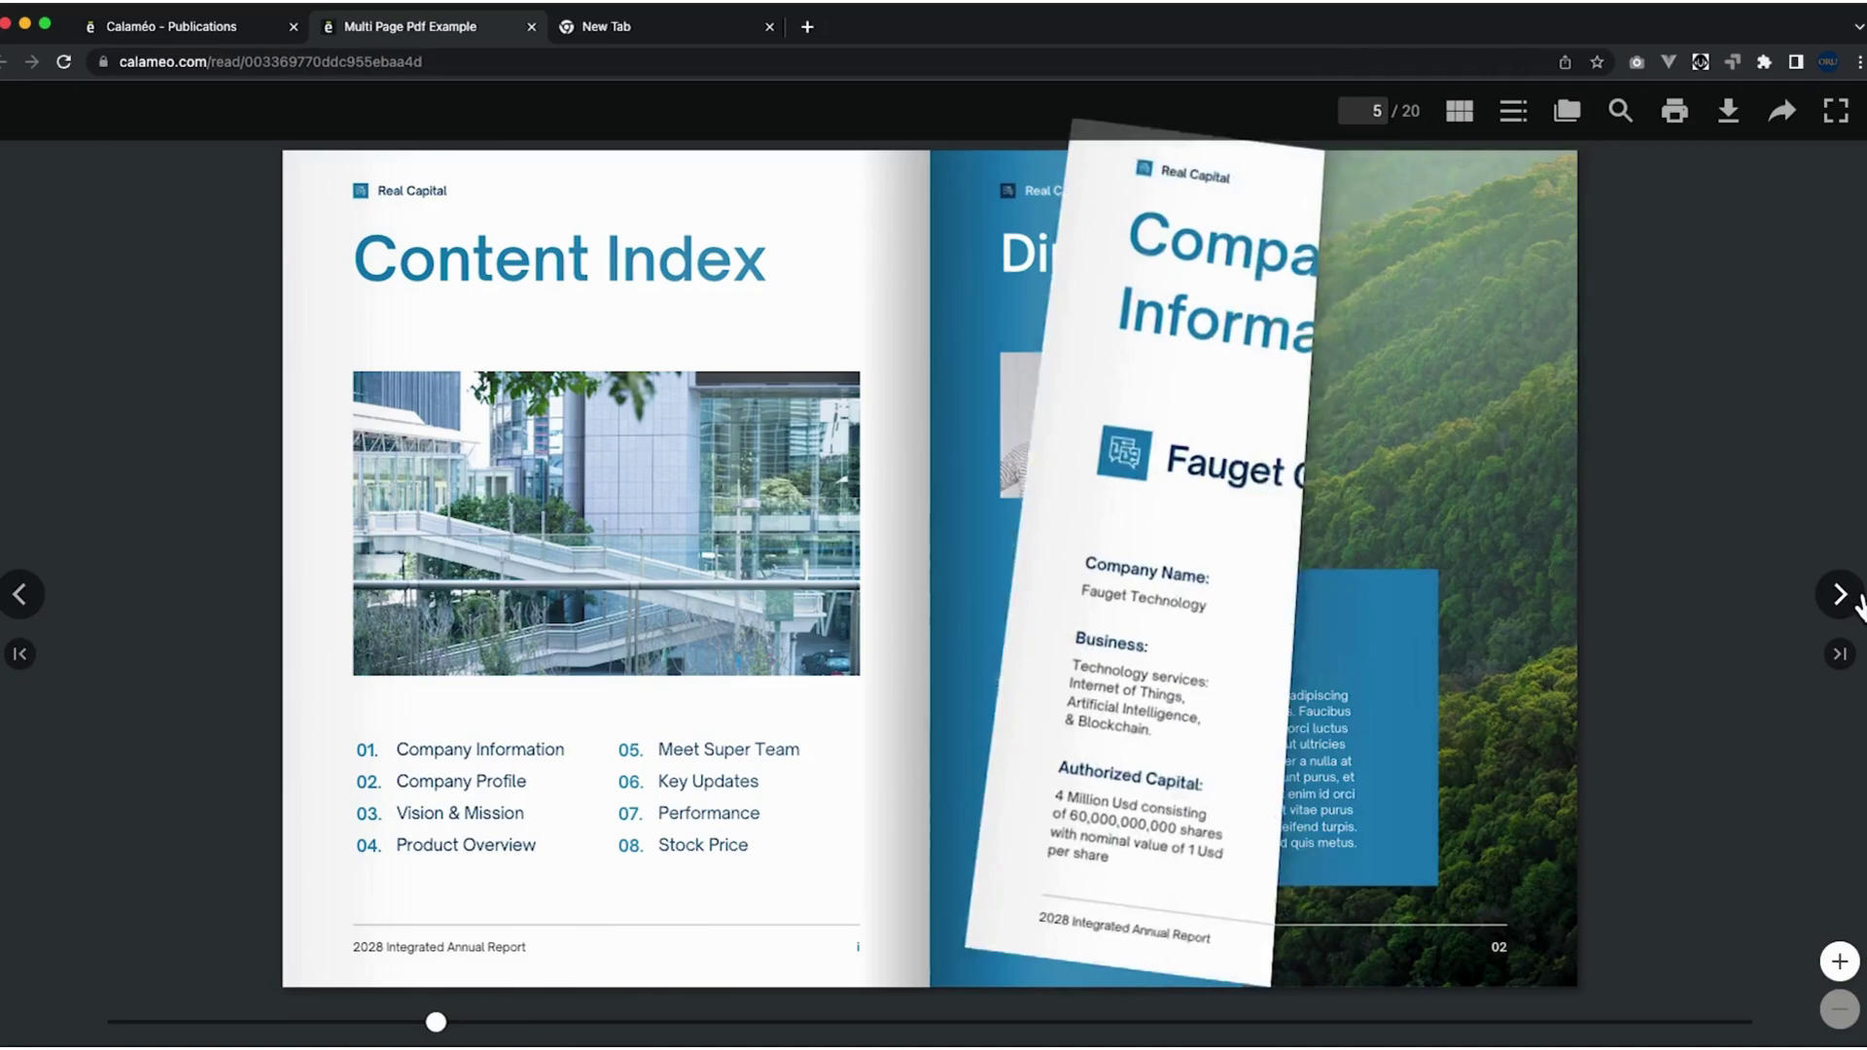
left_click(1840, 595)
left_click(1841, 595)
left_click(1840, 595)
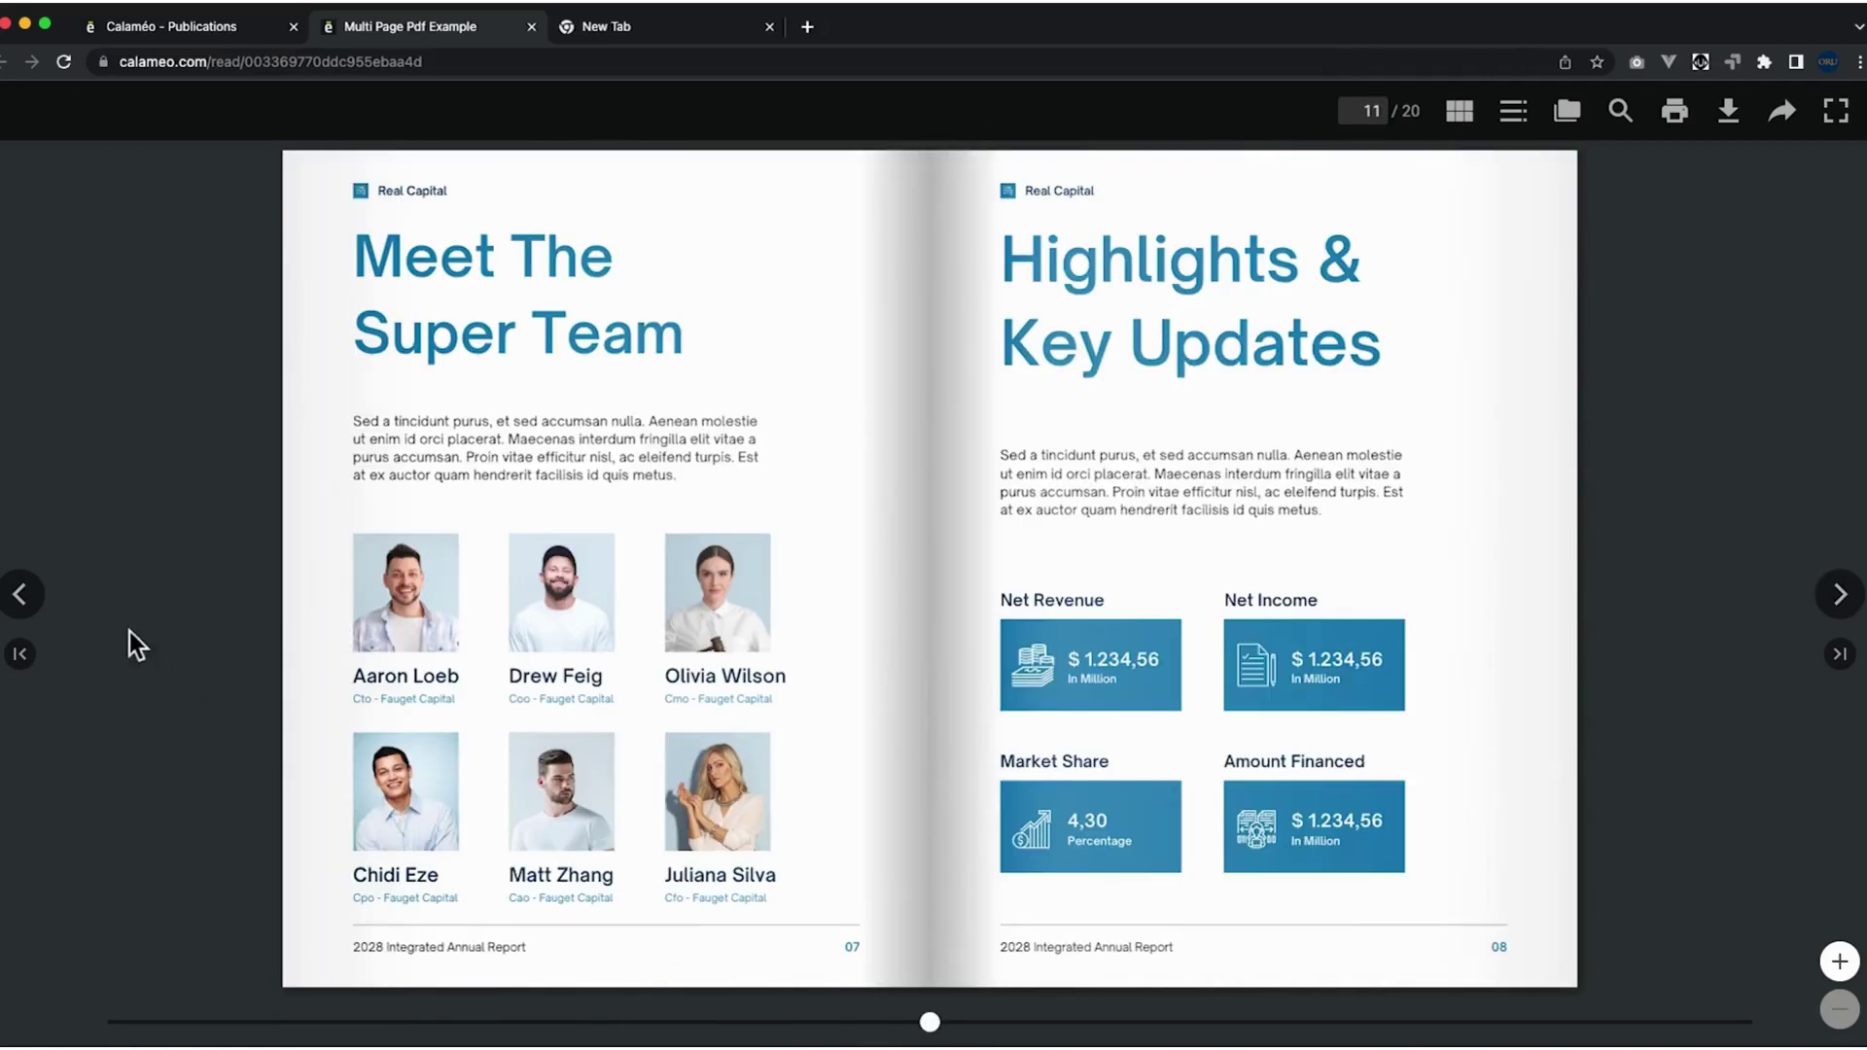
left_click(27, 617)
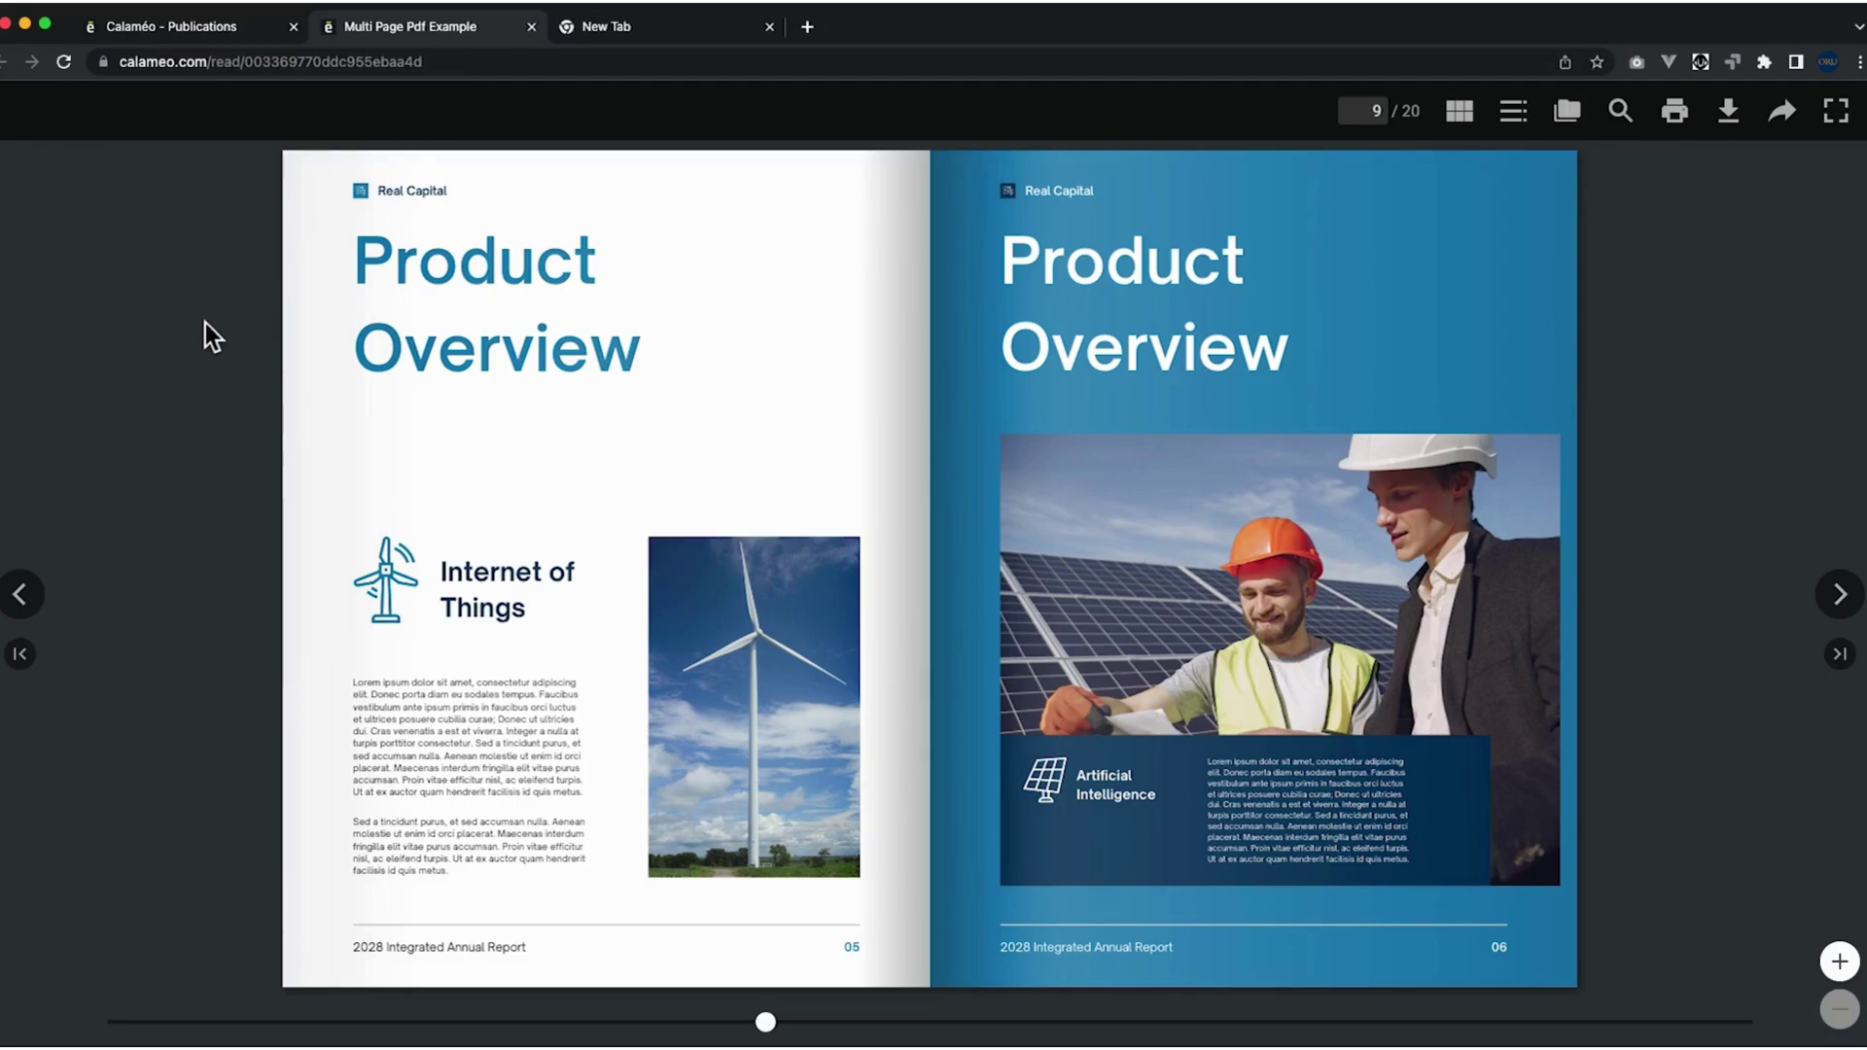
left_click(308, 69)
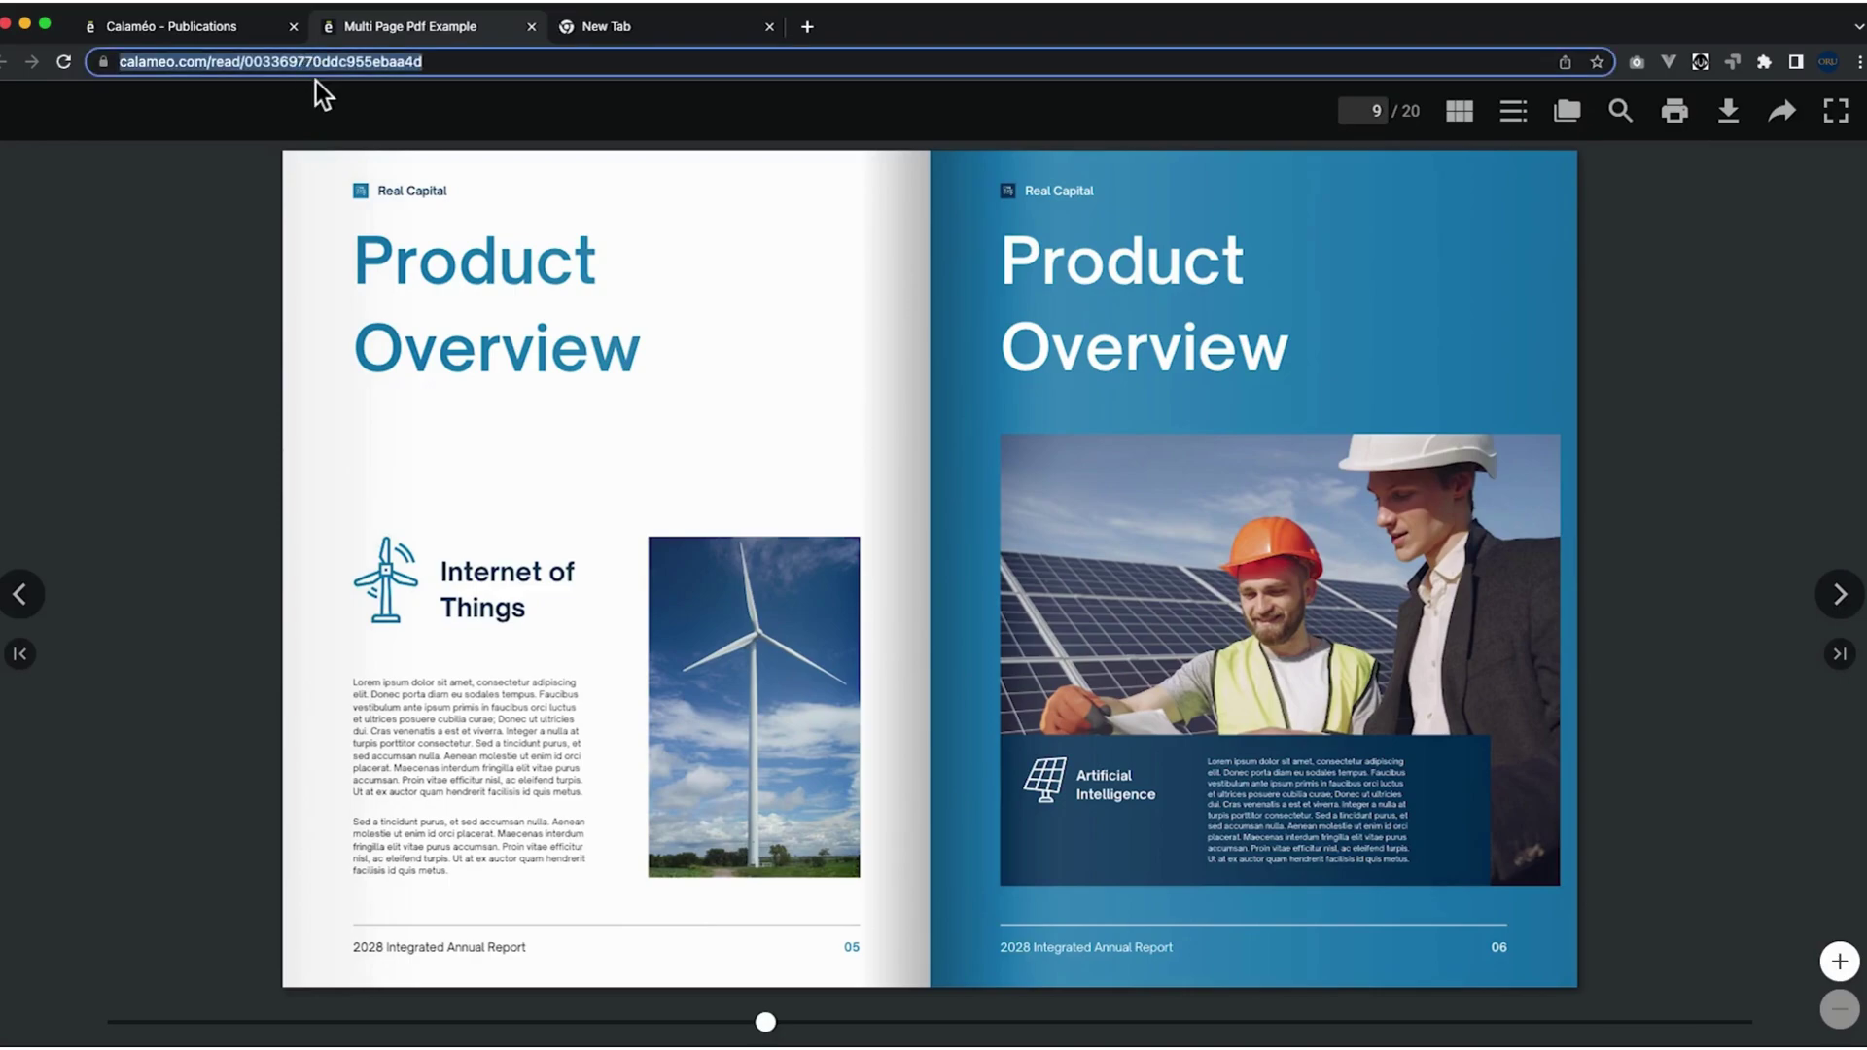
left_click(210, 31)
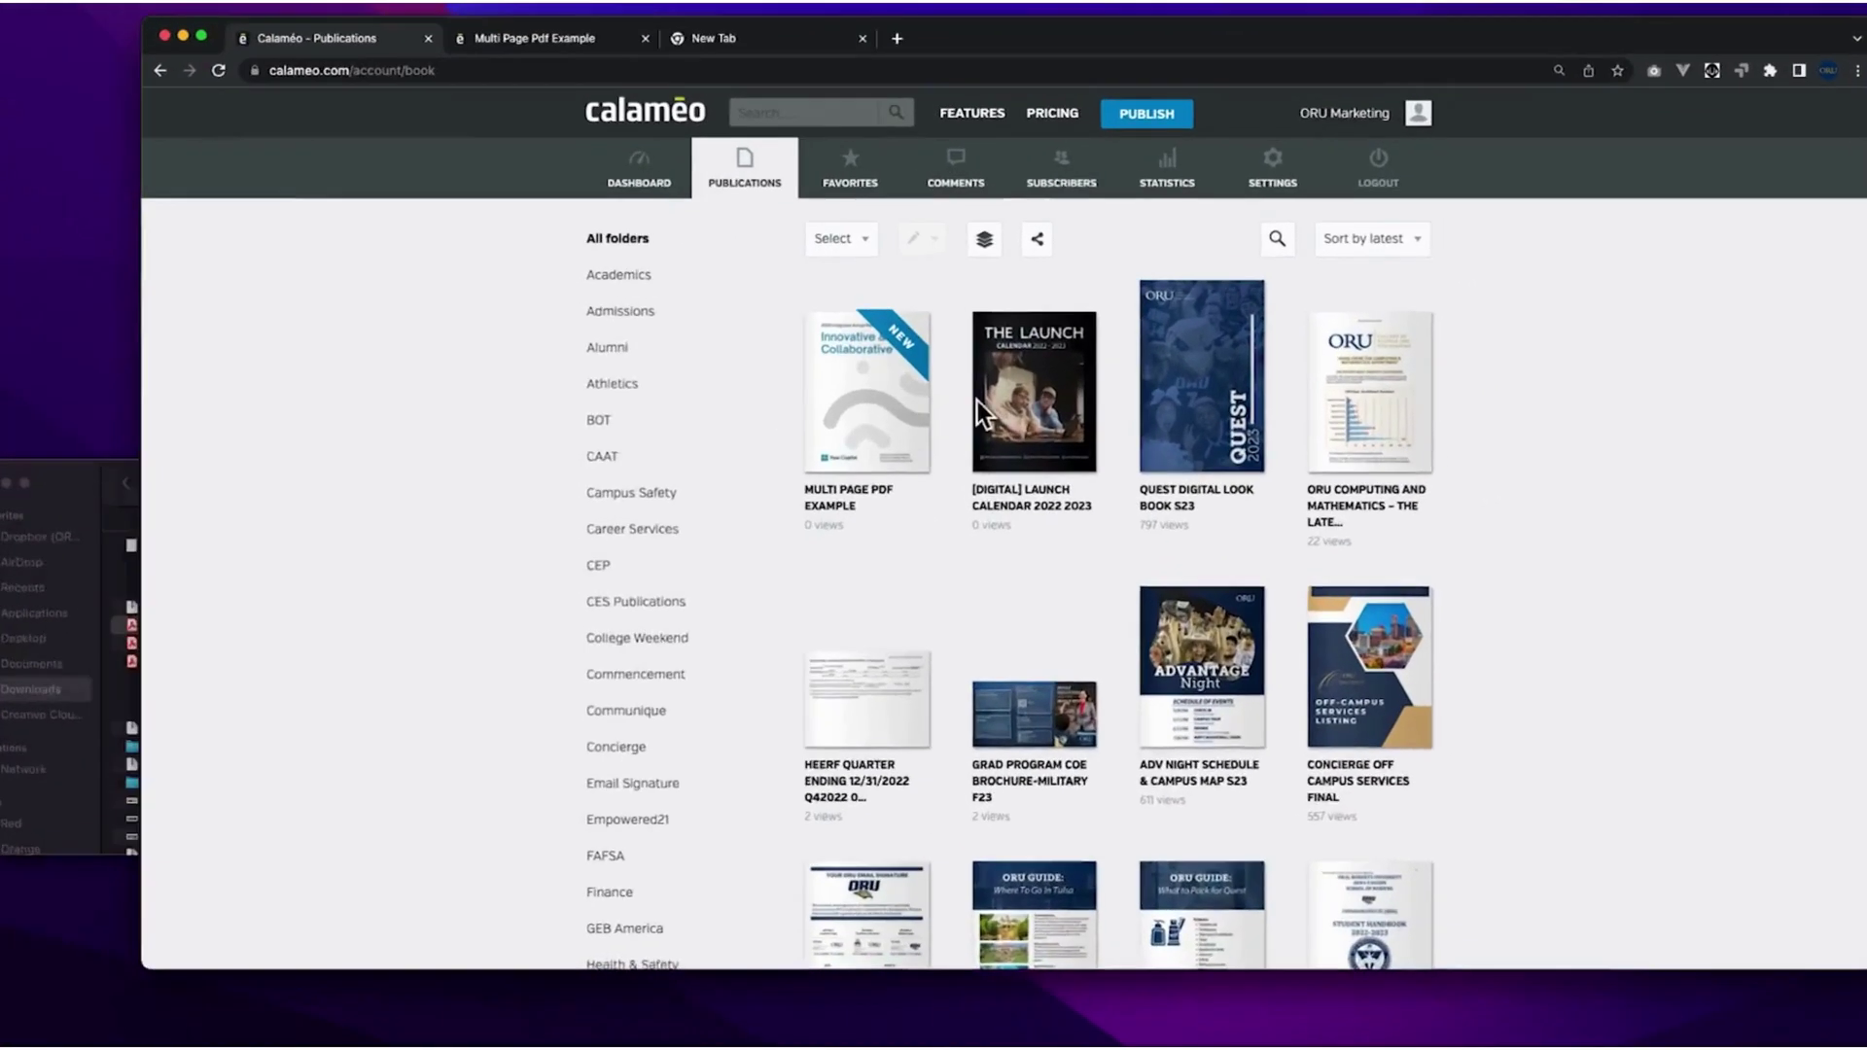
Upload Multi-Page-PDF-Example-Updated.pdf as a new version of Multi Page PDF Example.
mouse_move(921, 479)
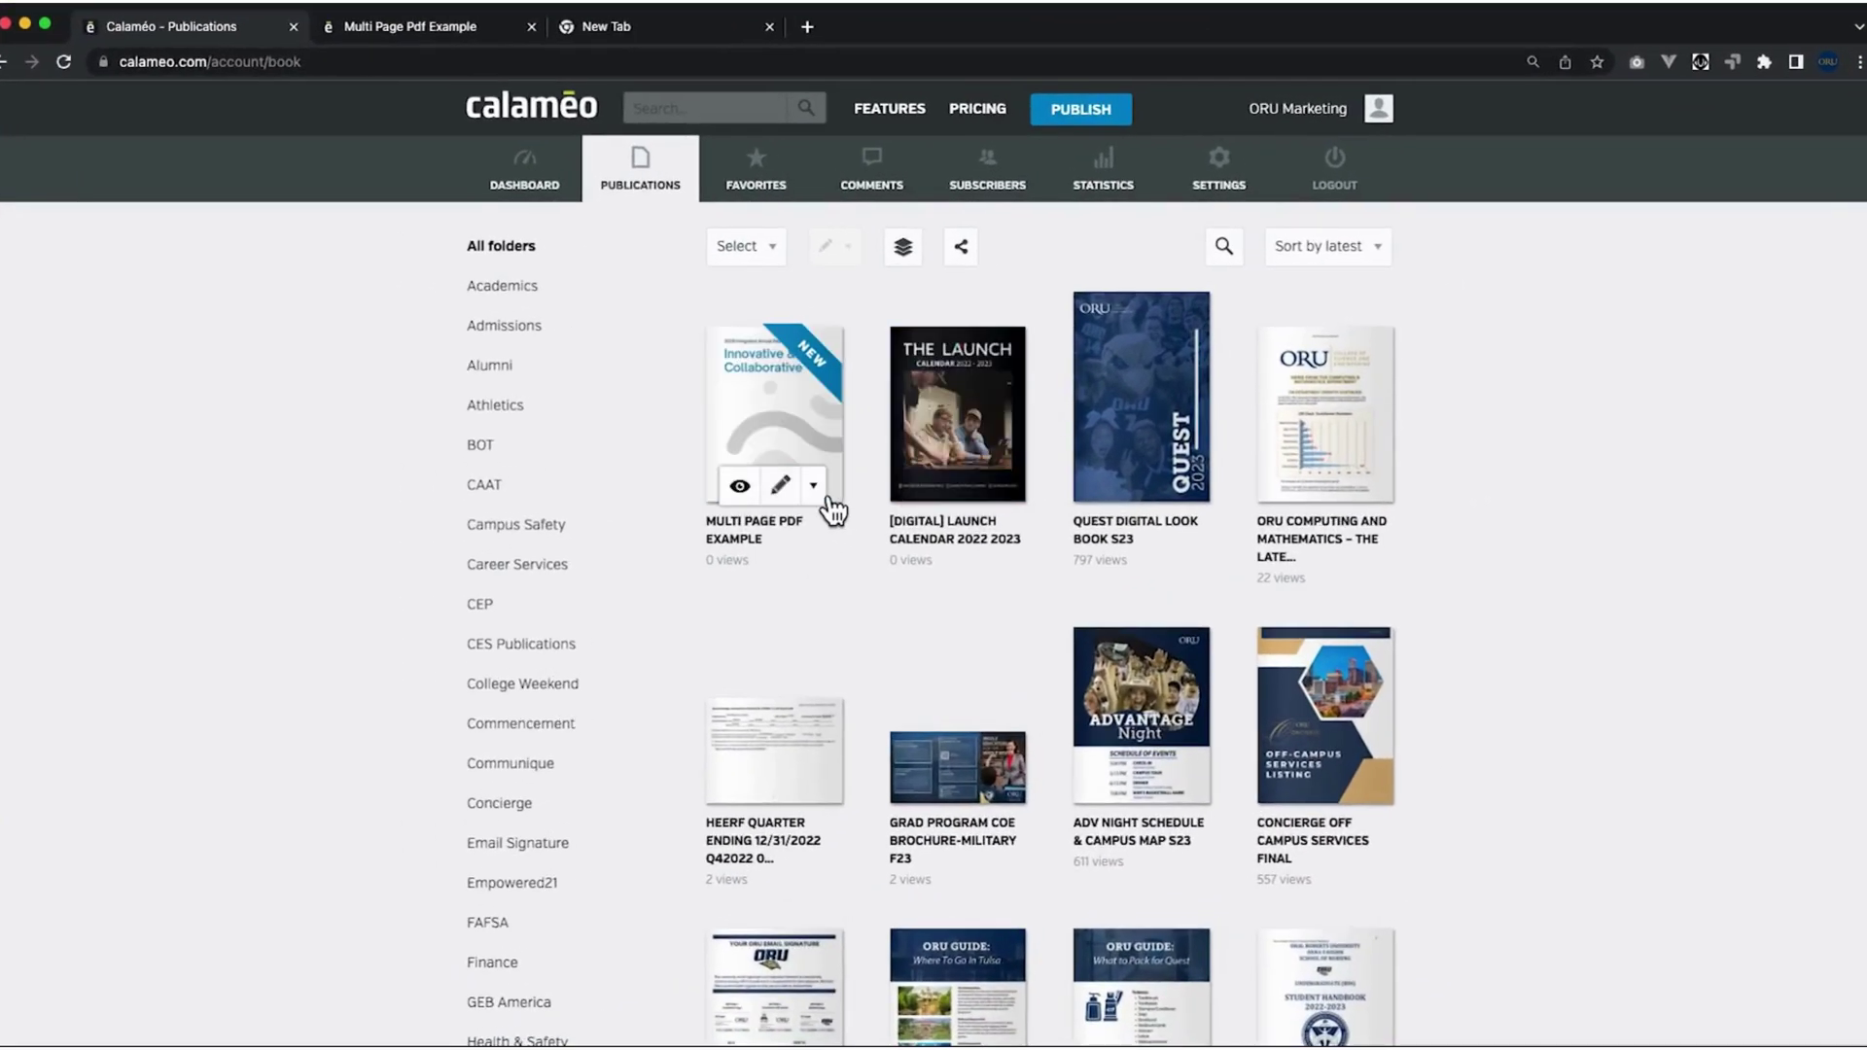
left_click(824, 498)
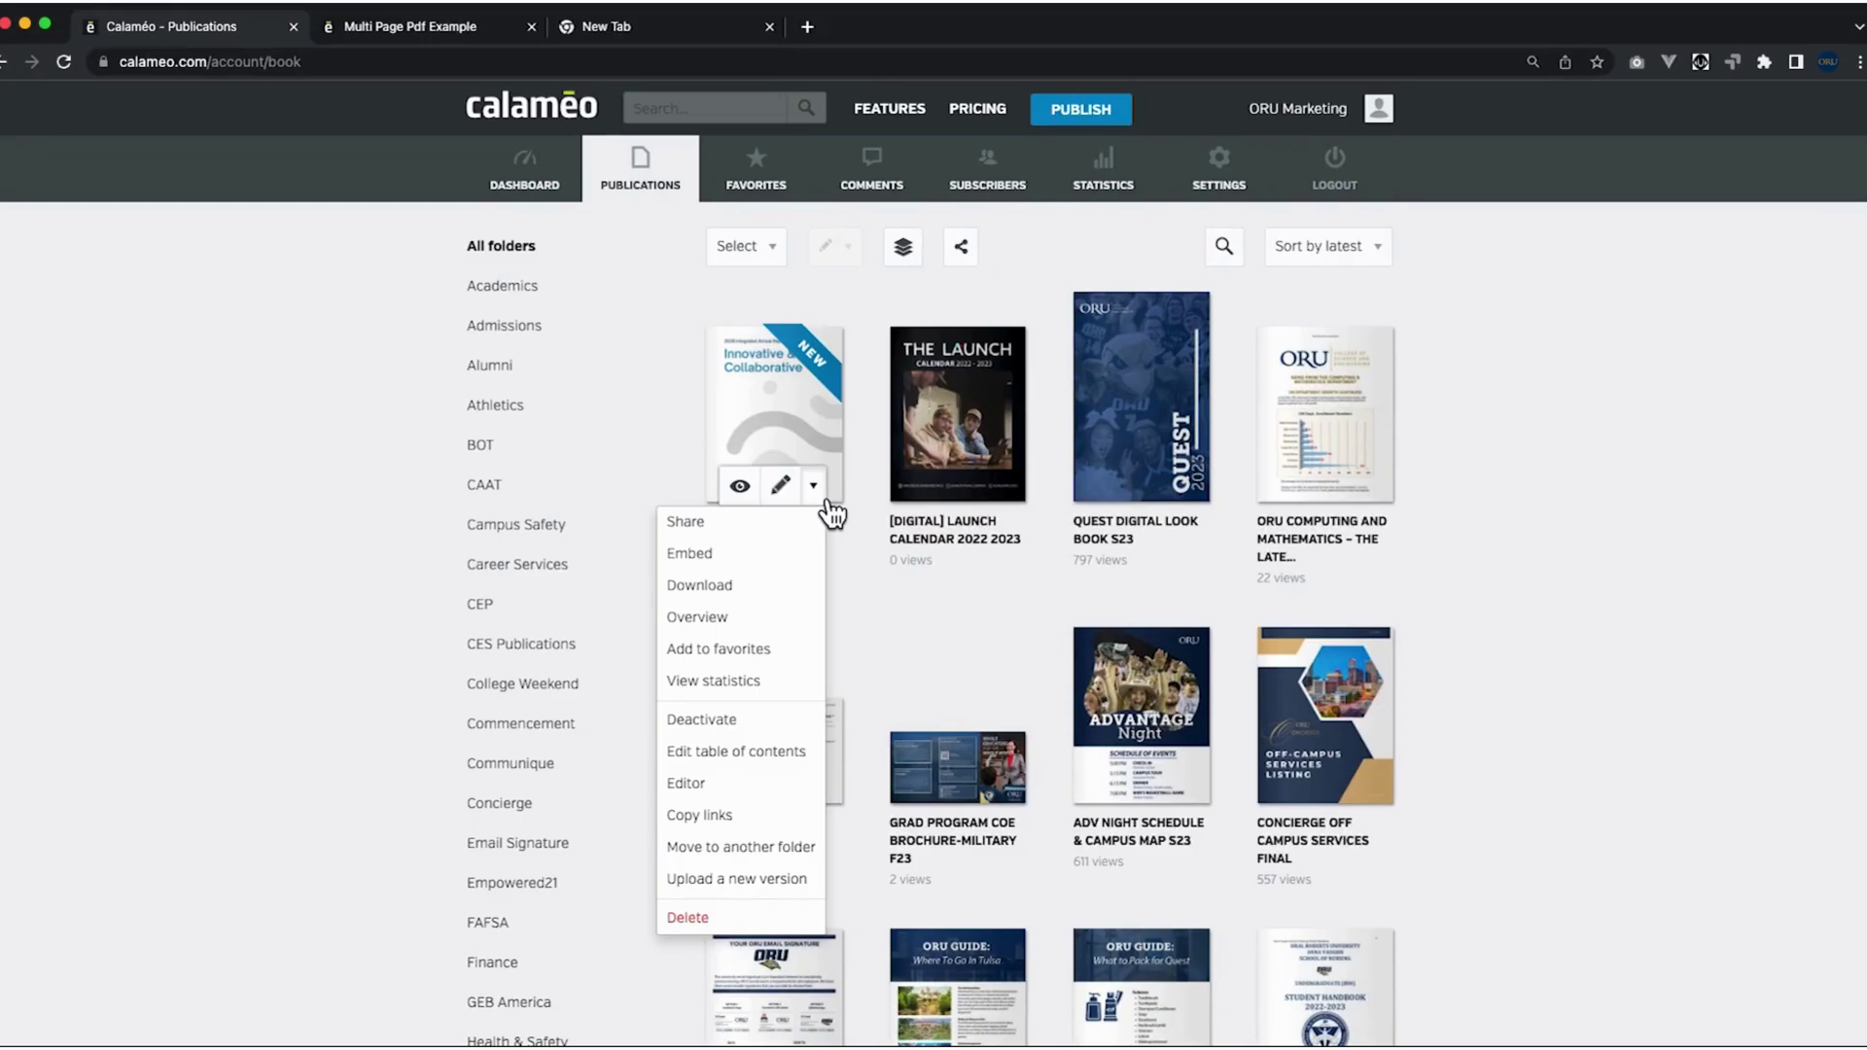
left_click(727, 896)
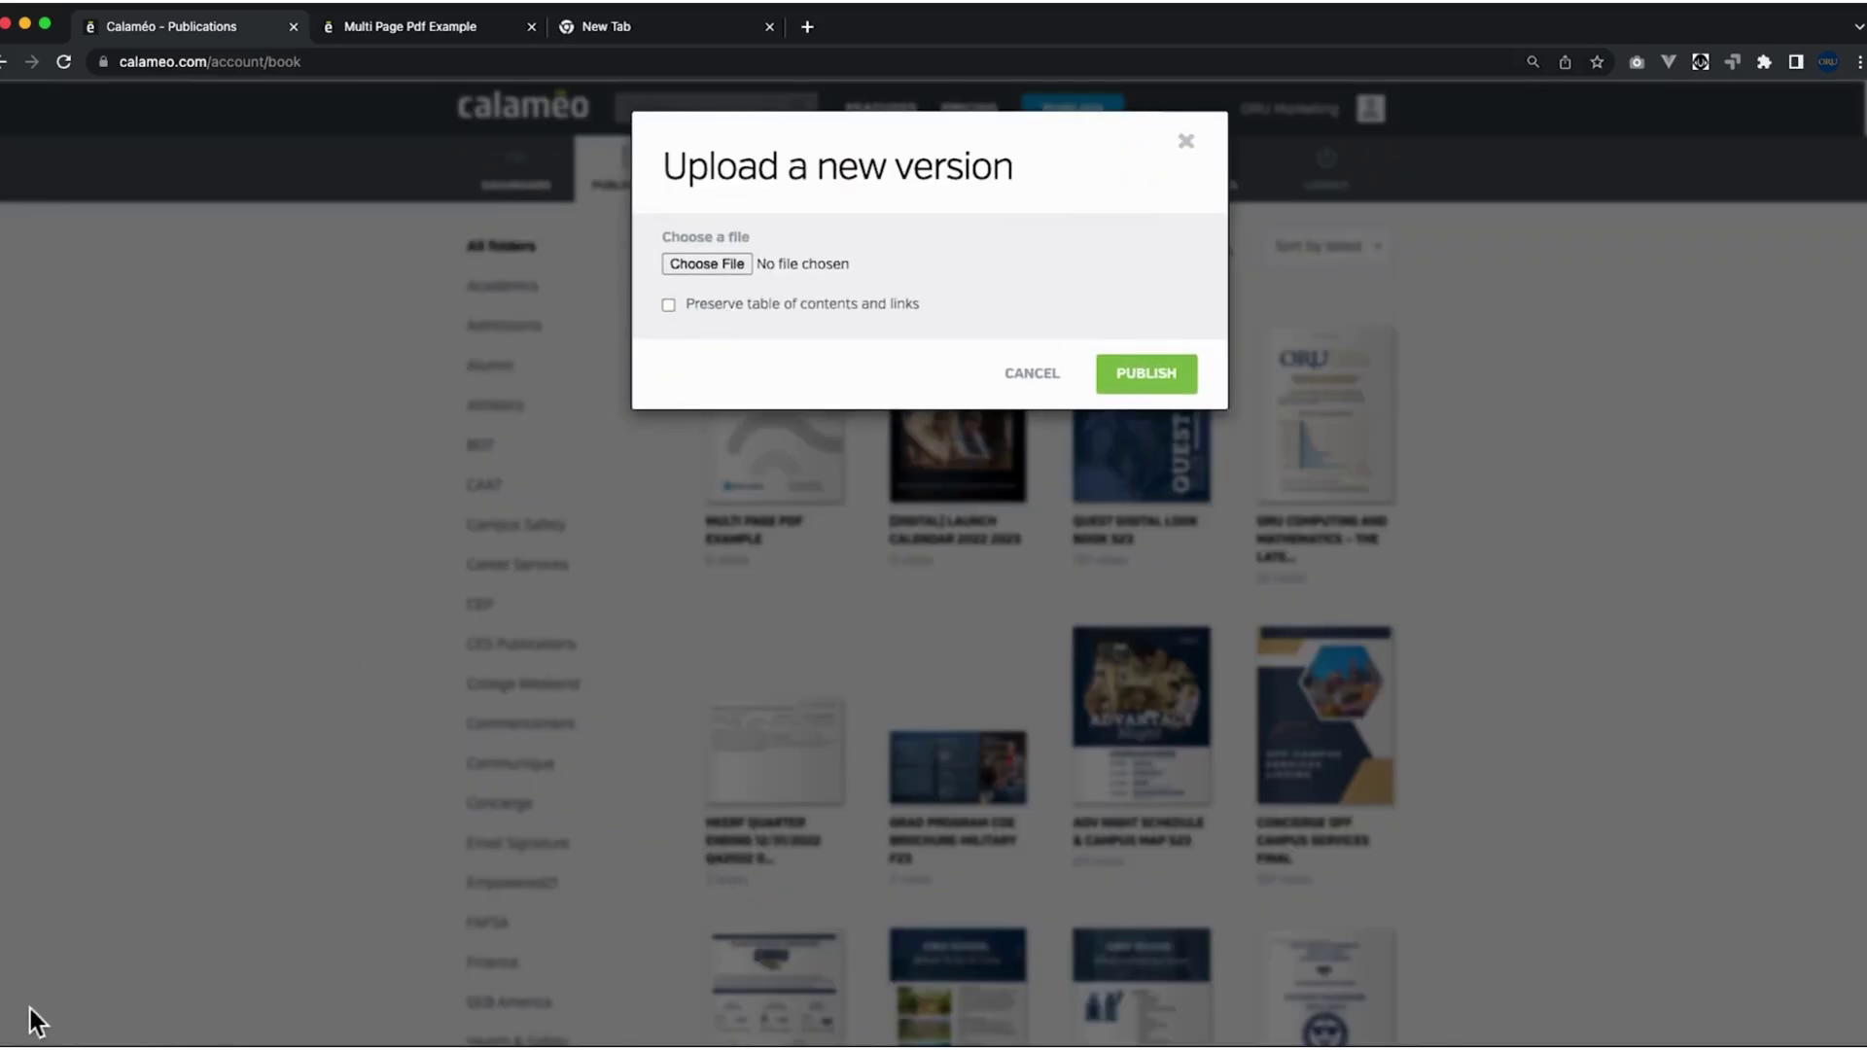
key("ctrl+Up")
left_click(200, 887)
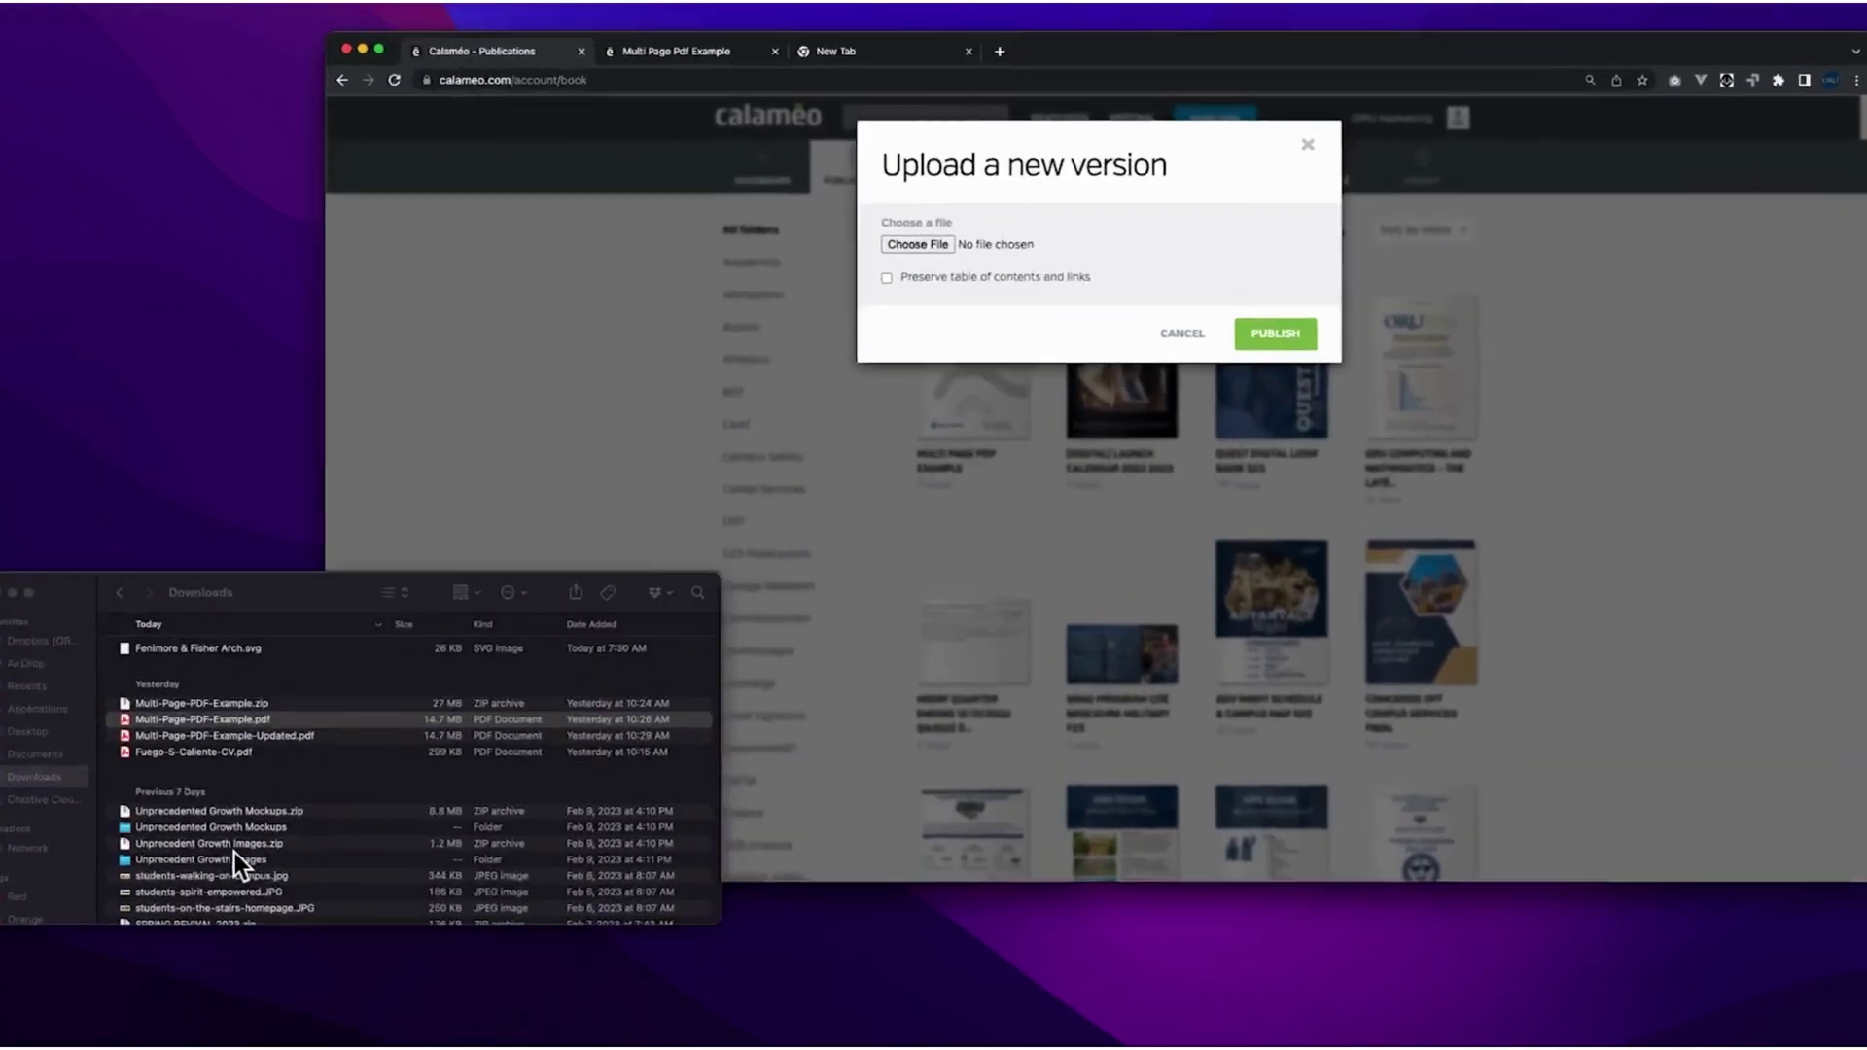
left_click(218, 562)
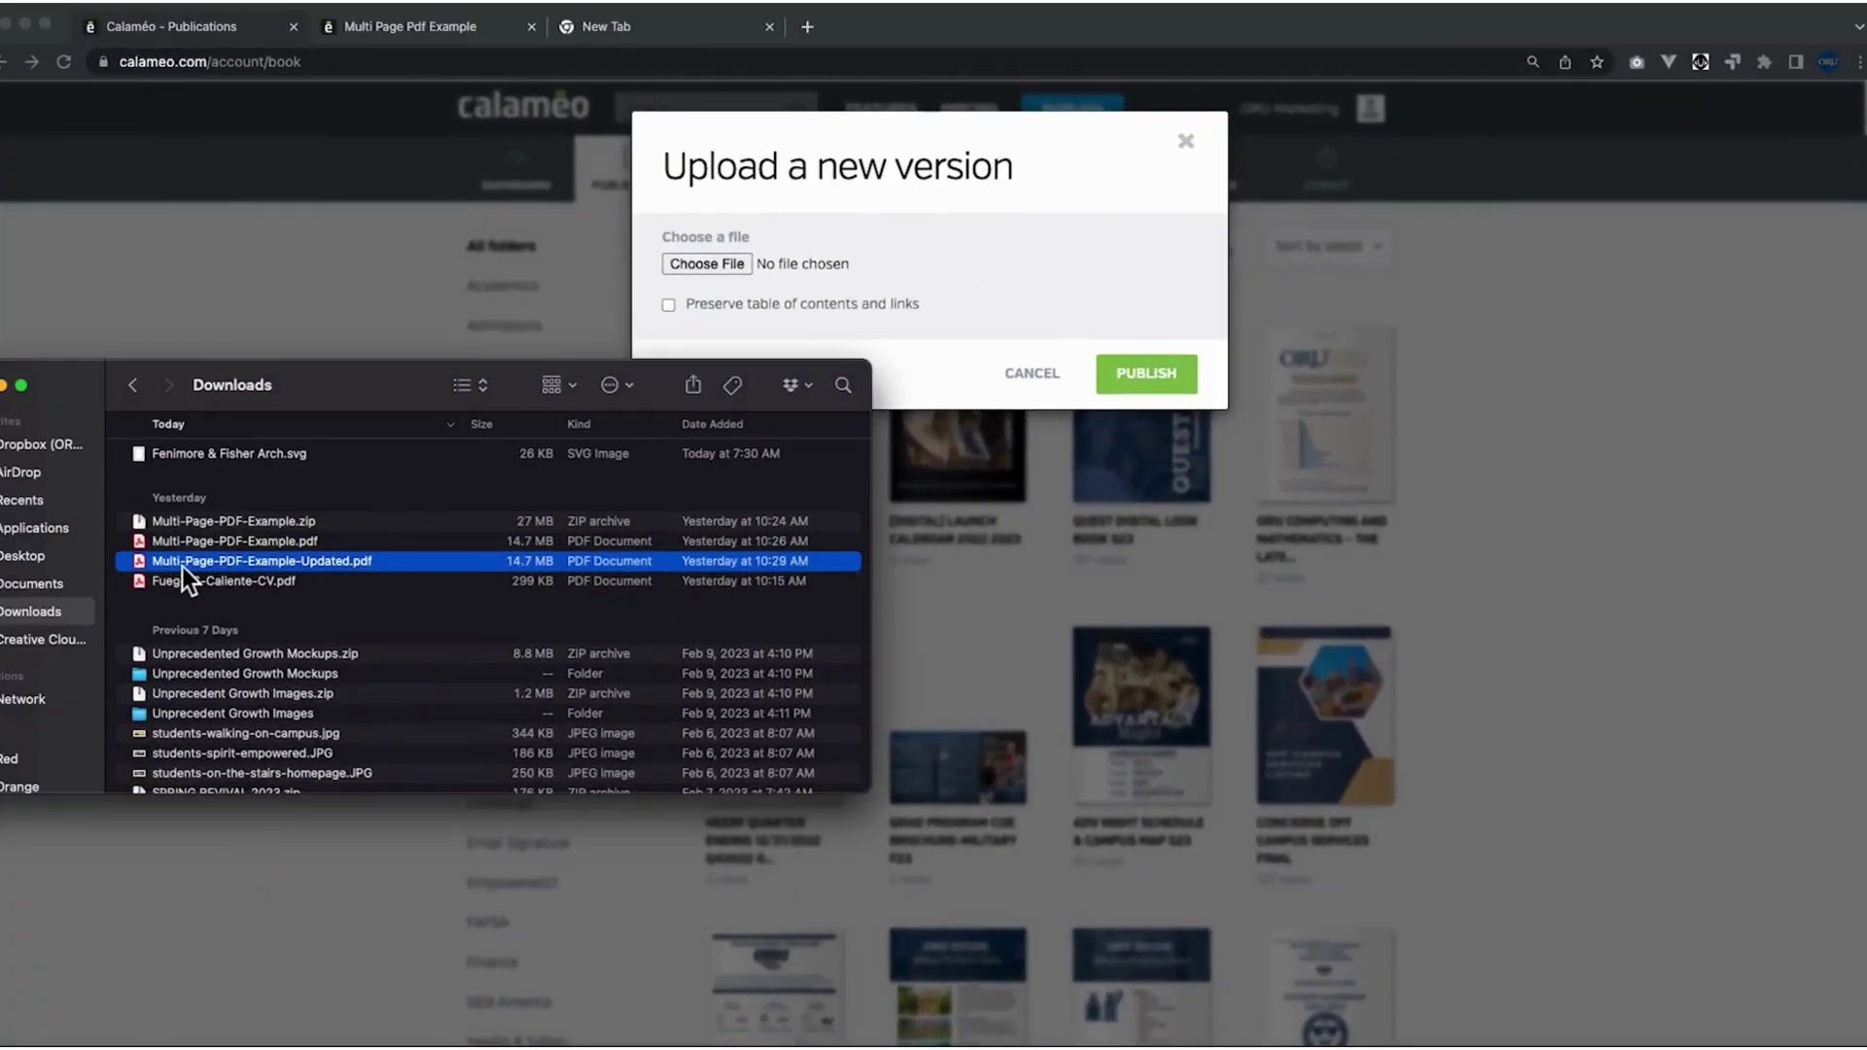
left_click_drag(148, 566, 750, 255)
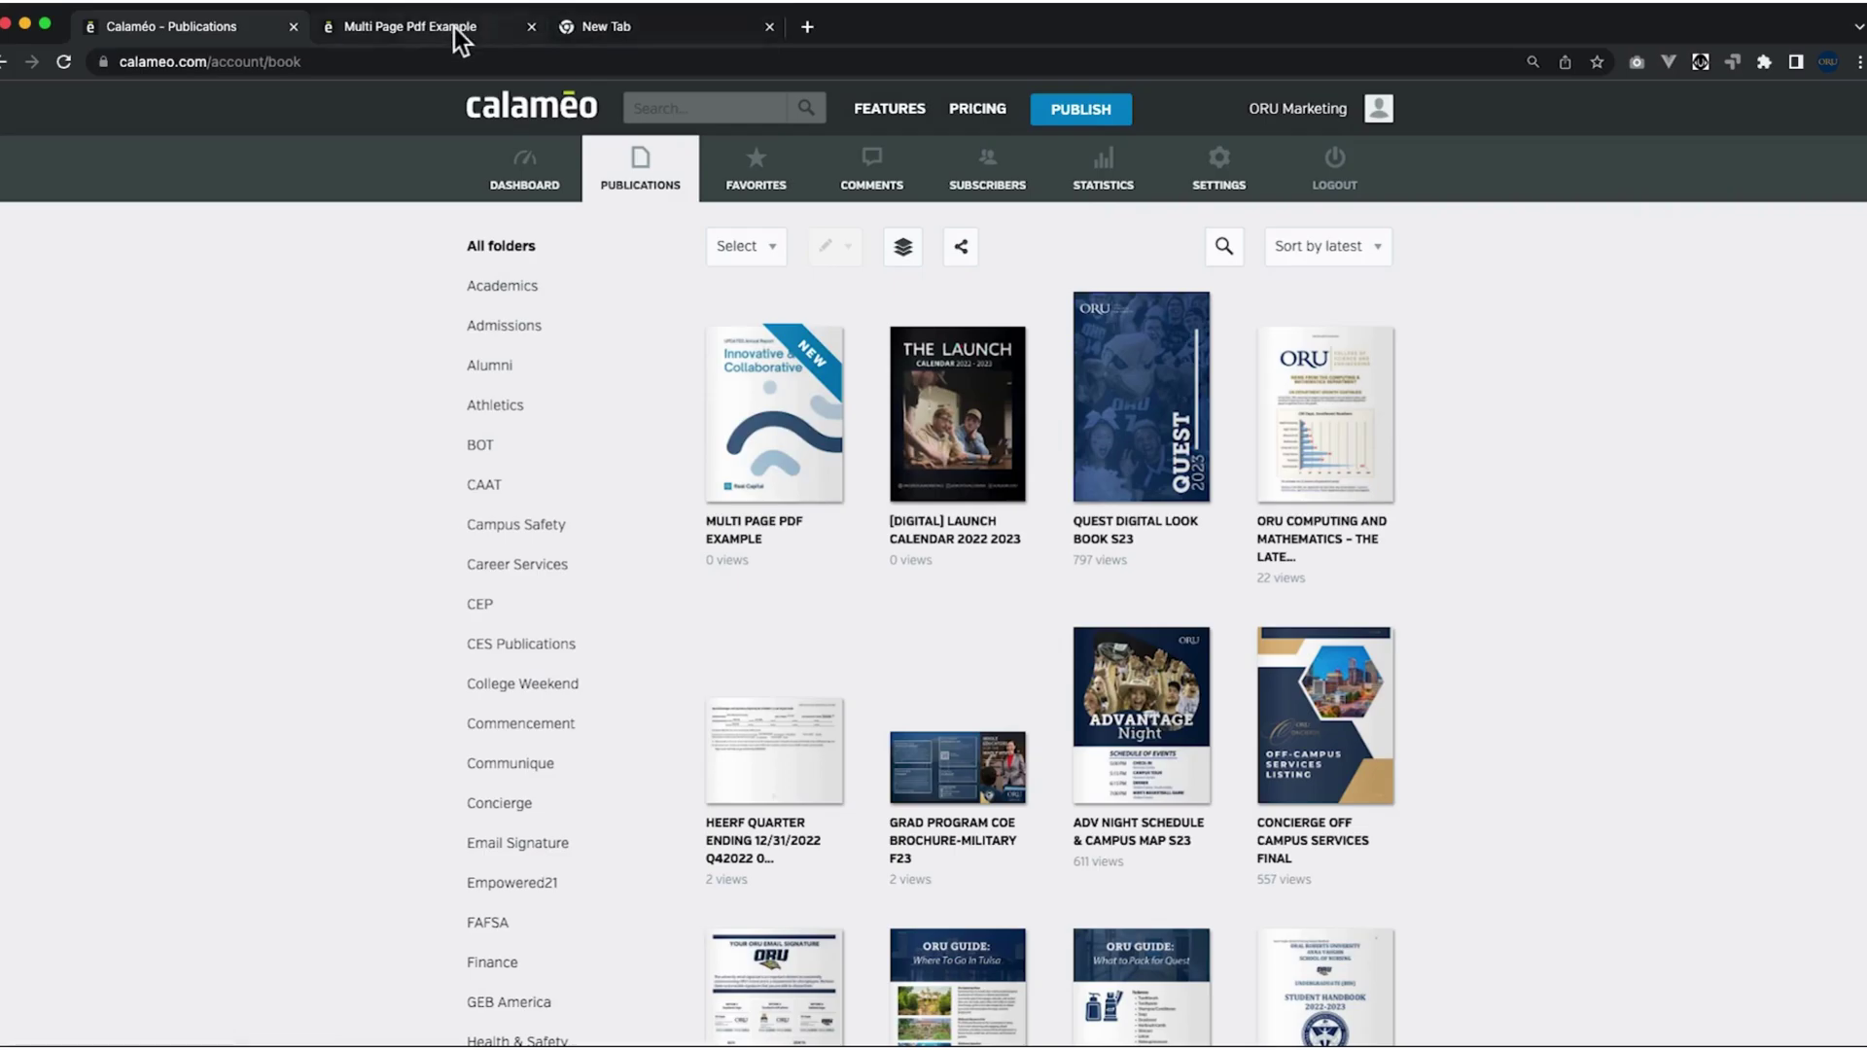
Go to oru.edu/project-request in the new tab and open the Web Request form.
left_click(644, 25)
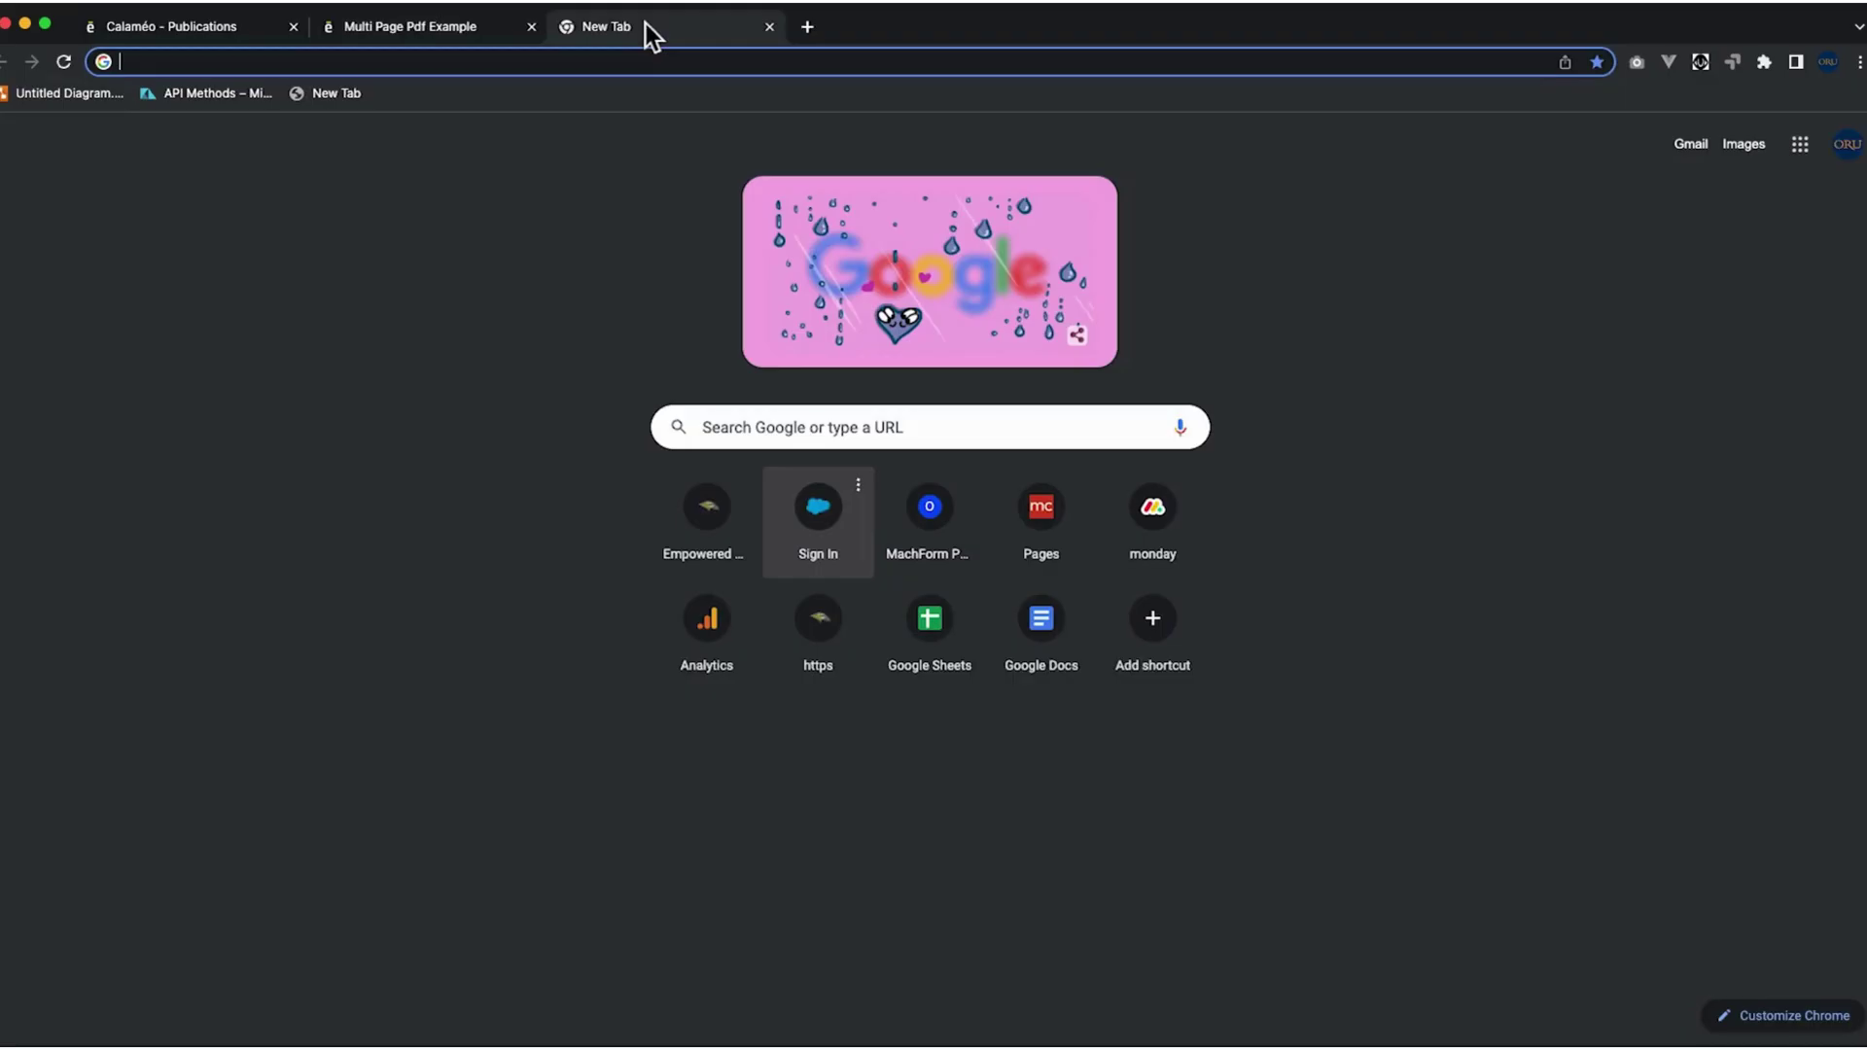
type("oru.edu/")
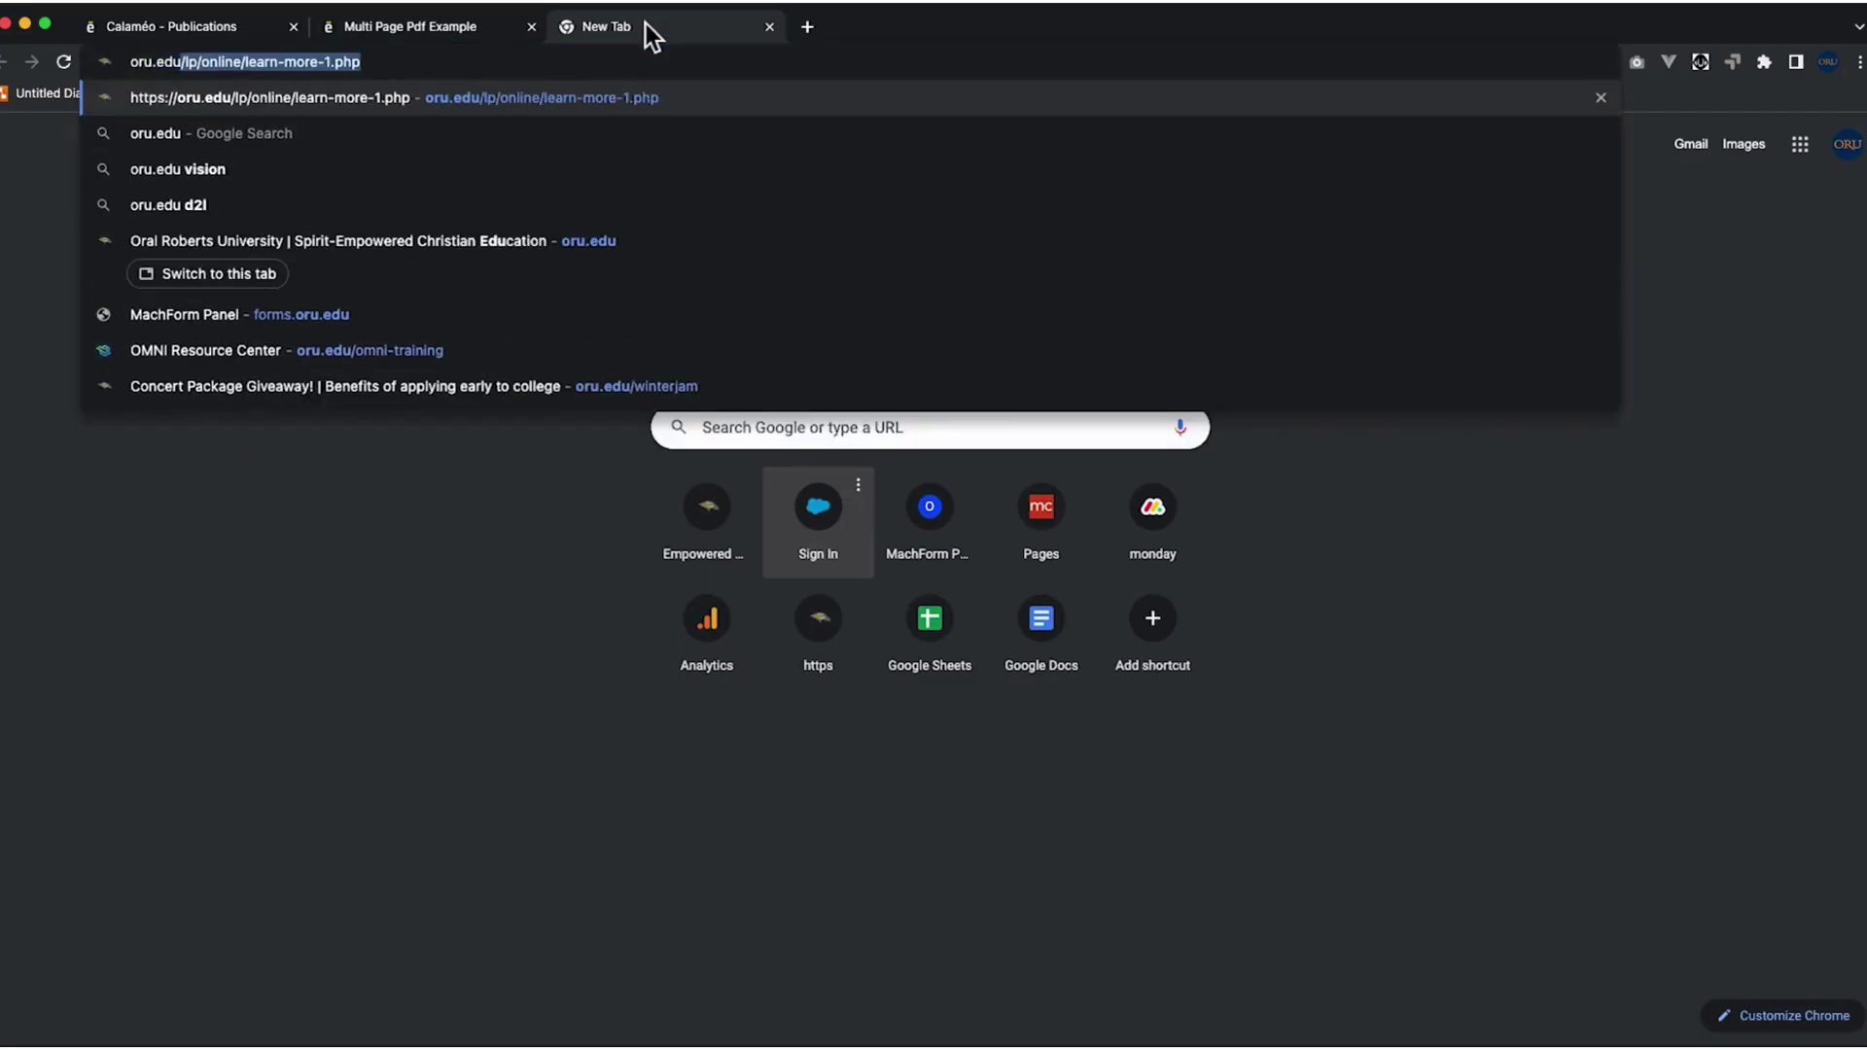
type("p")
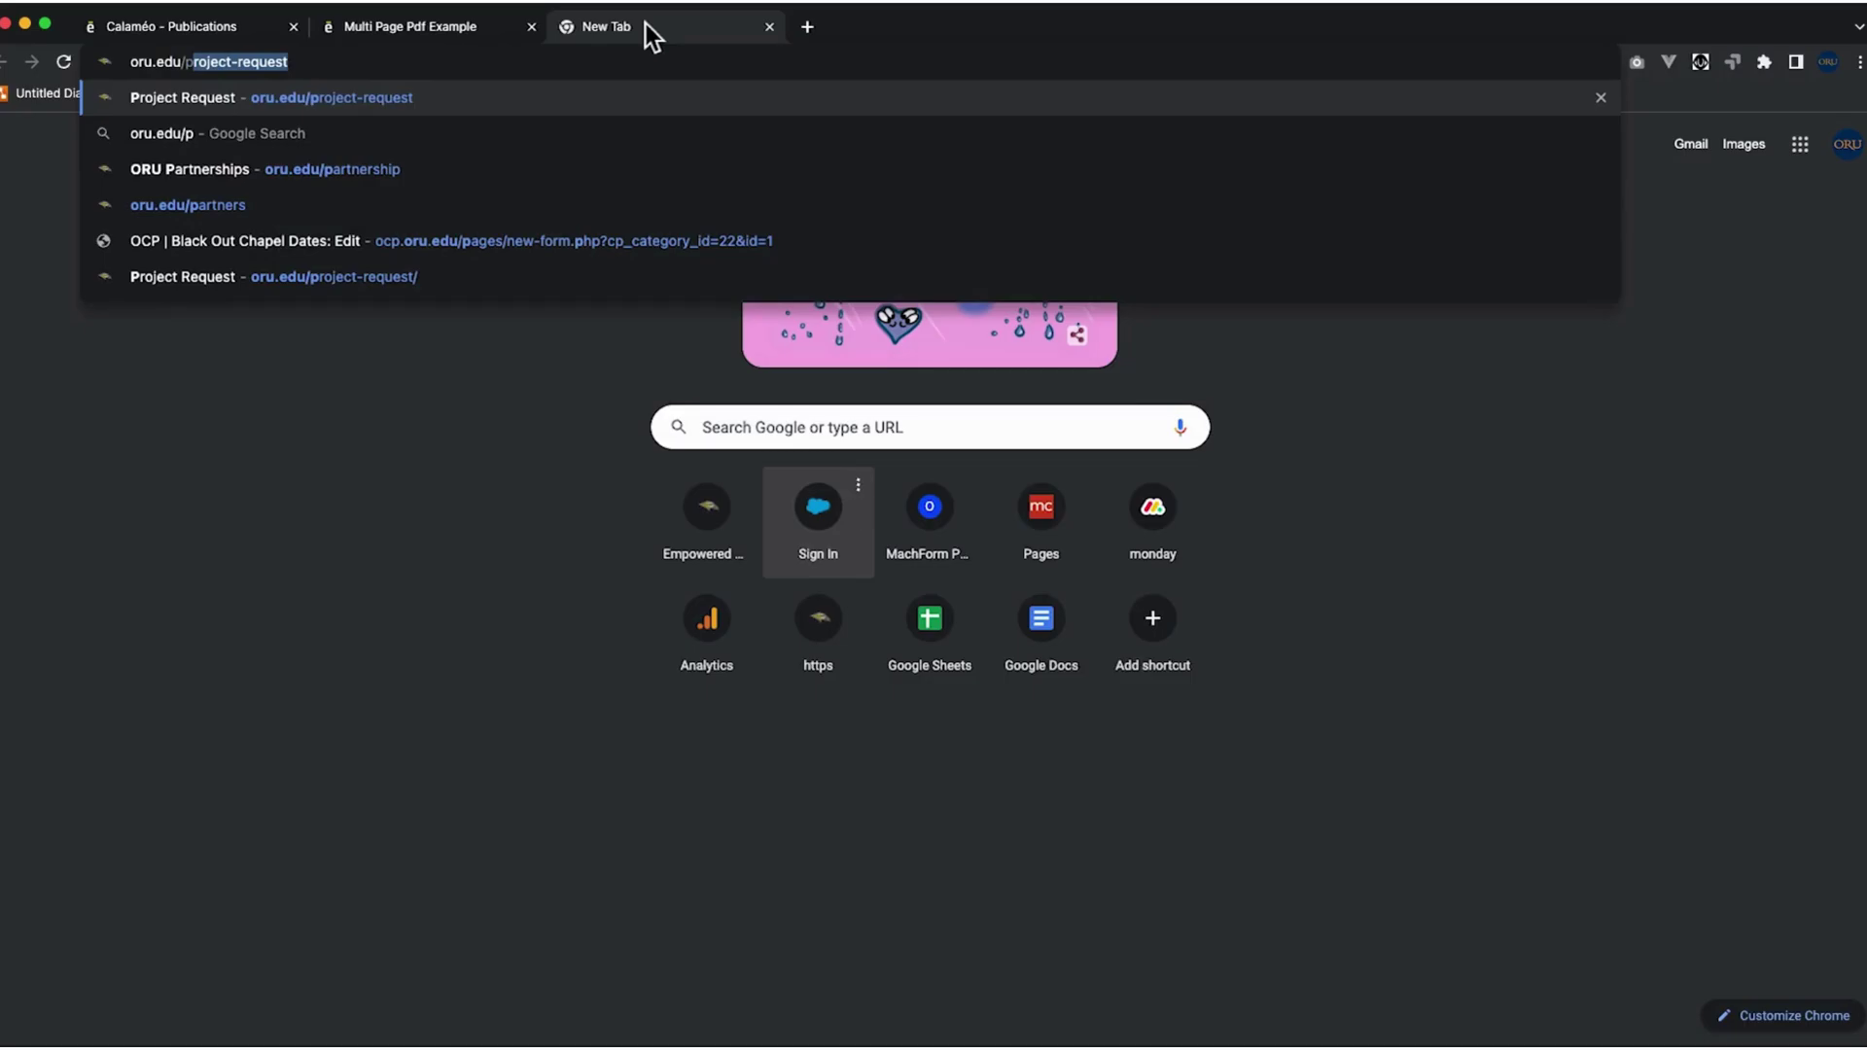
key("Return")
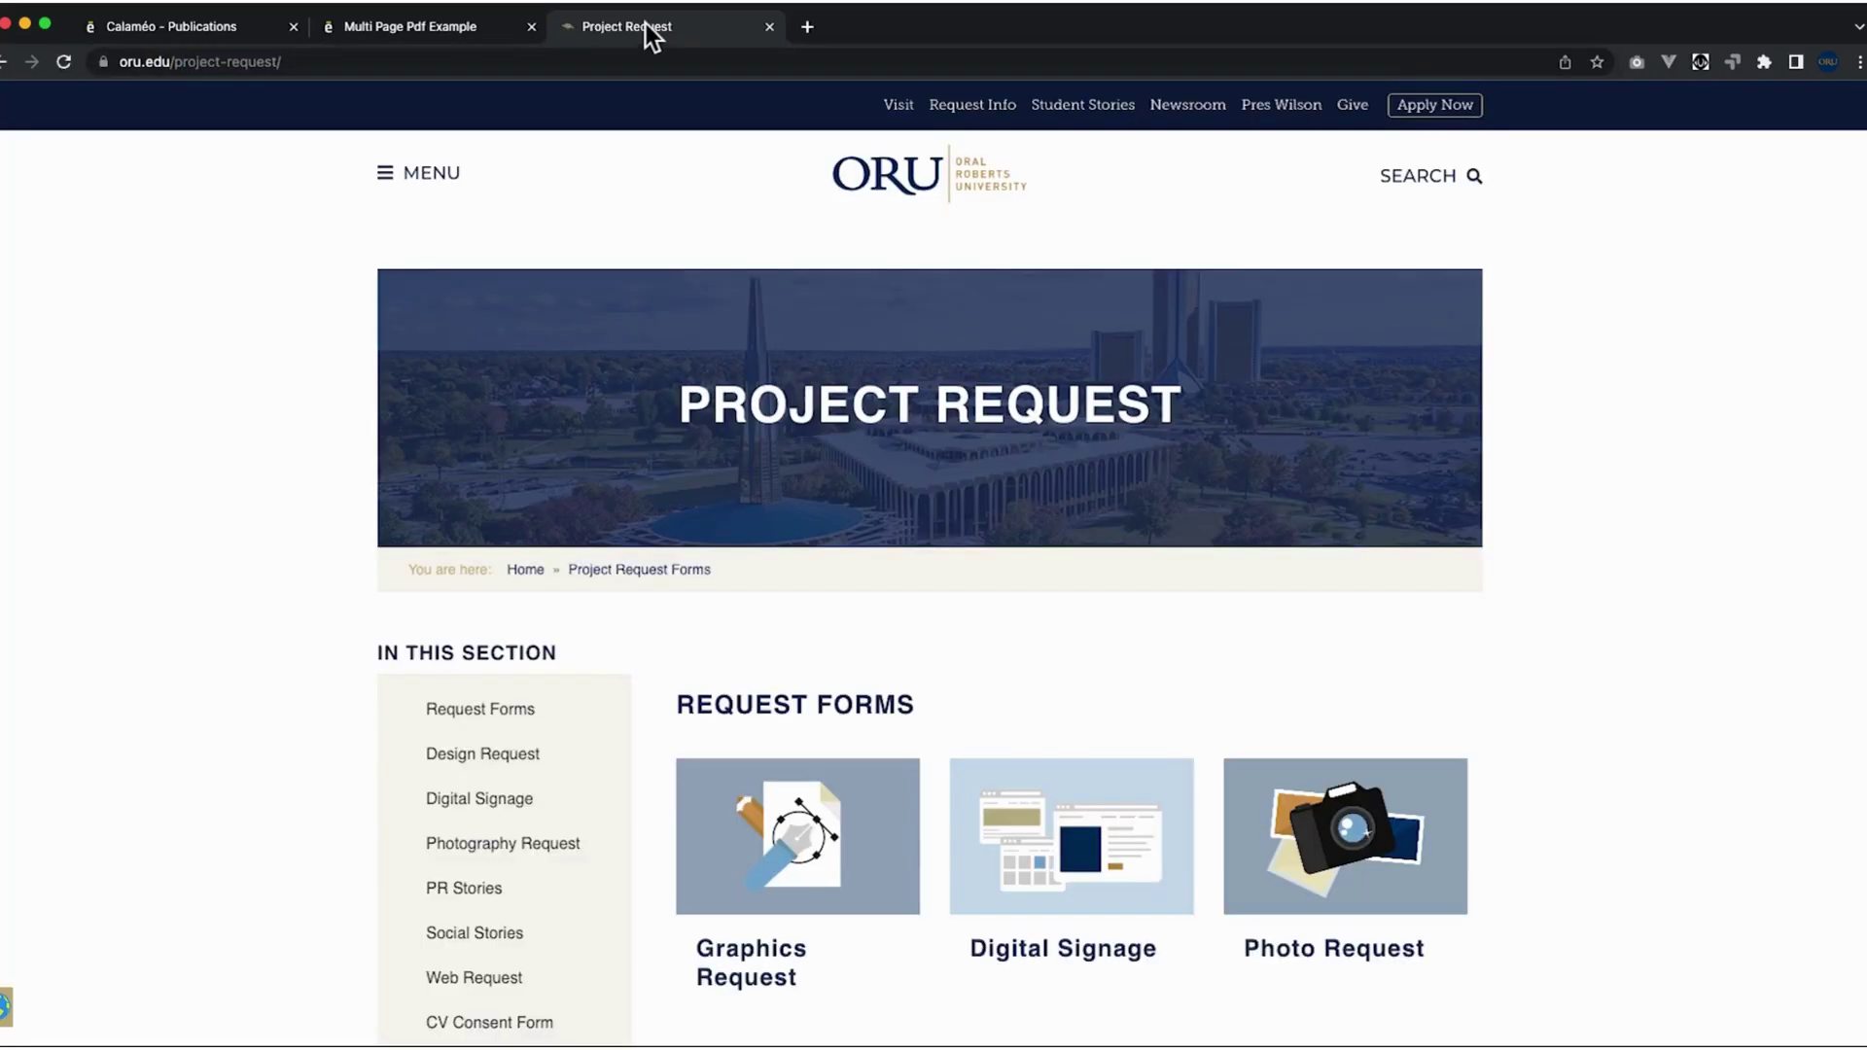
scroll(887, 388, "down", 10)
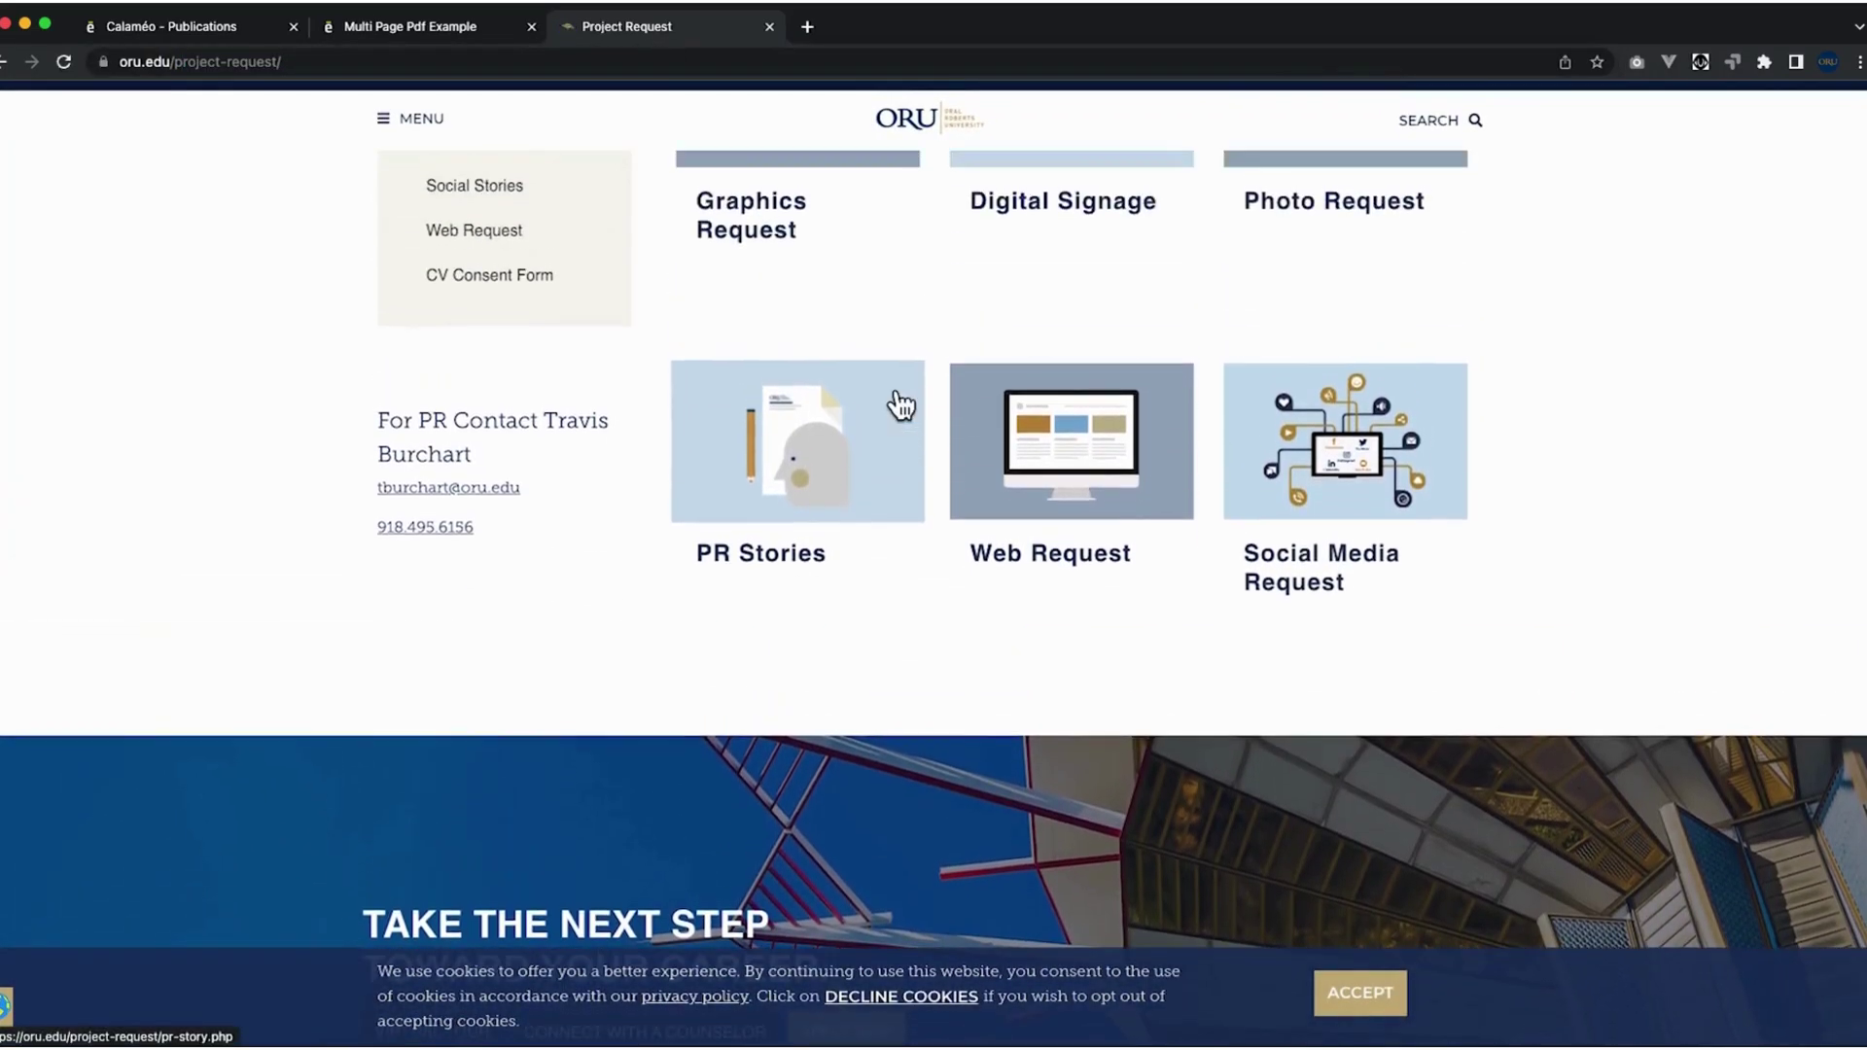
left_click(1054, 463)
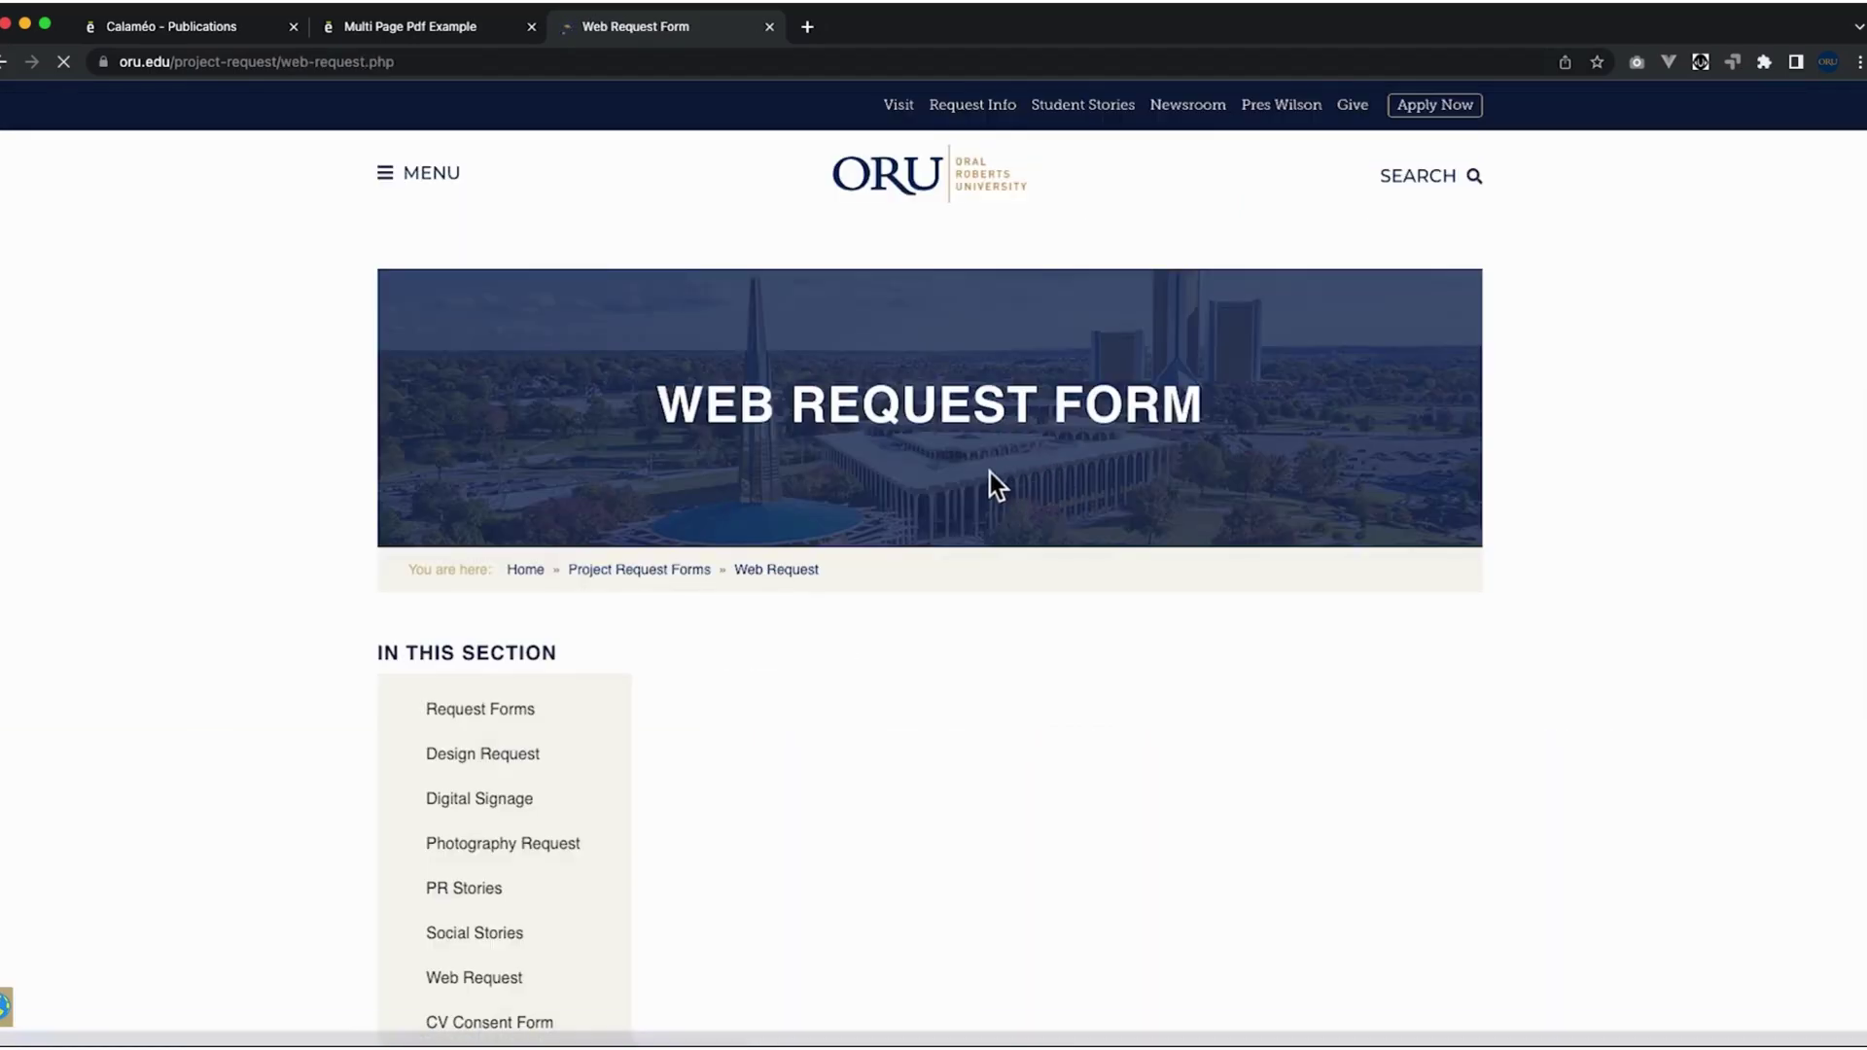
scroll(963, 476, "down", 5)
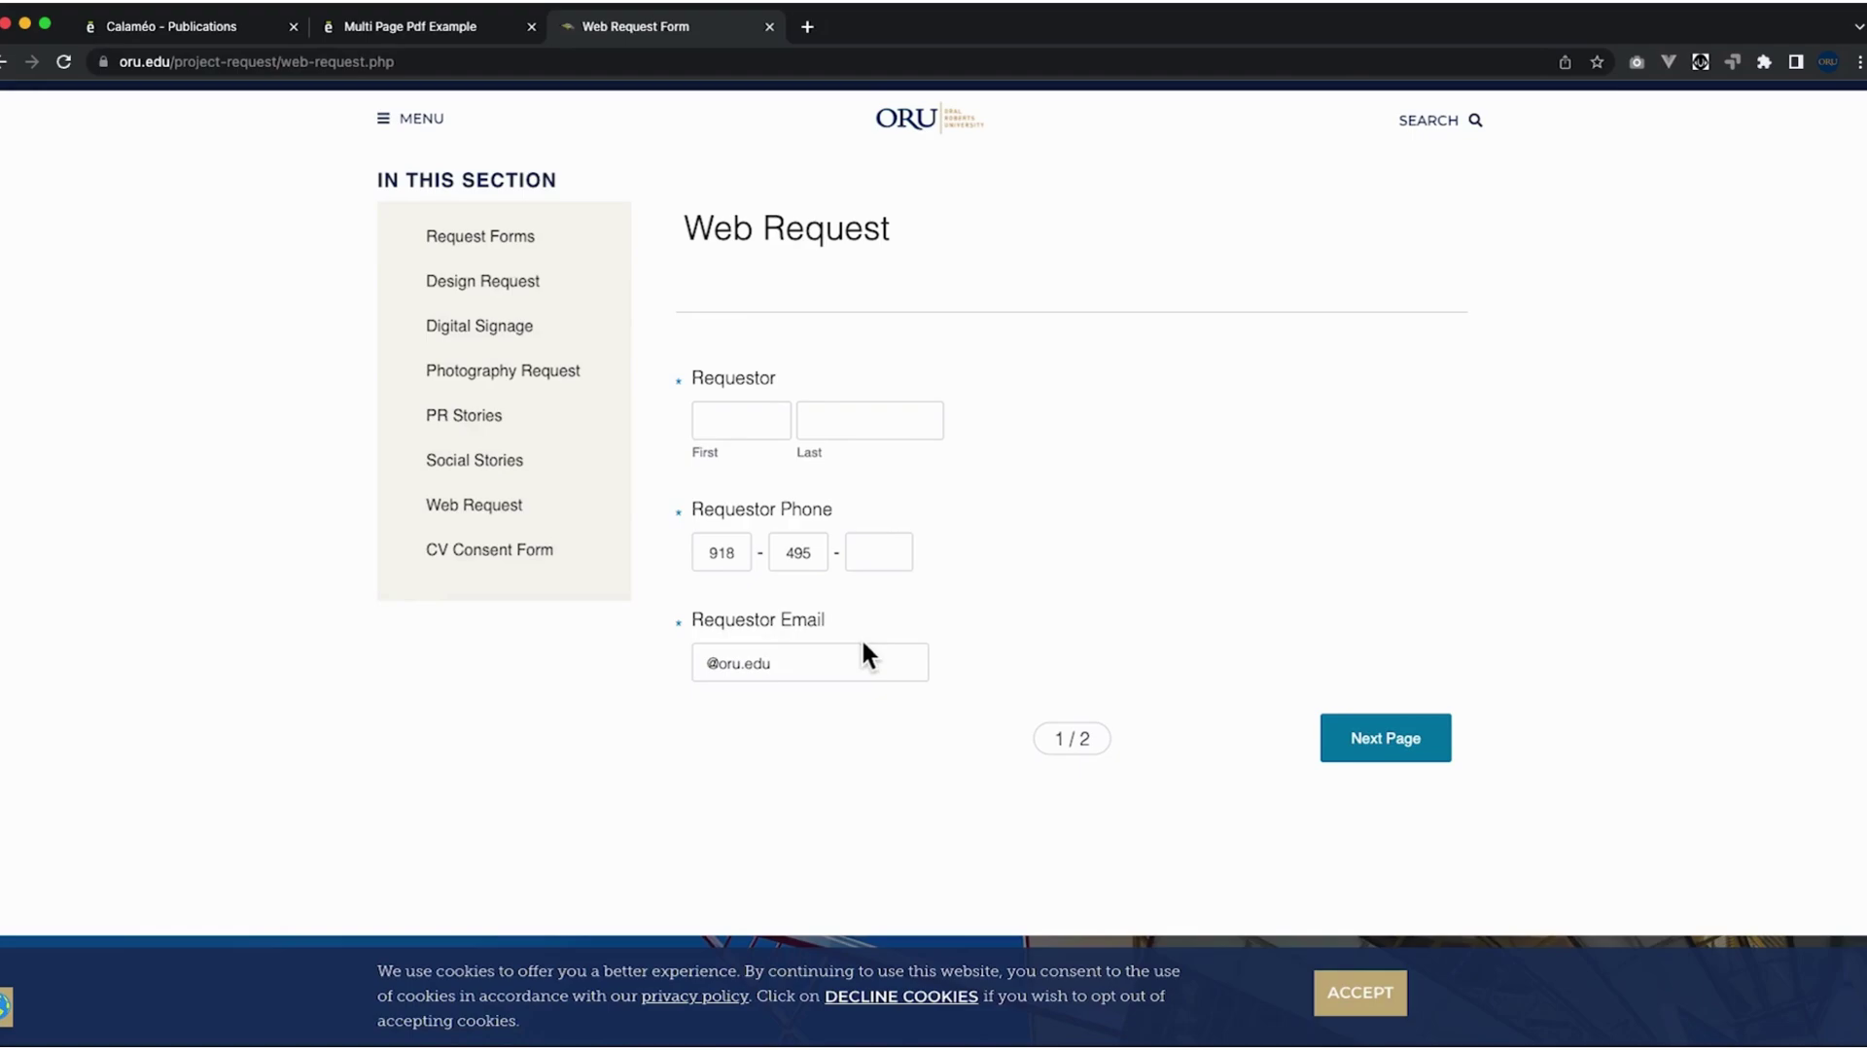
Fill the requestor's name, phone number and e-mail with test values, then continue to page 2.
left_click(748, 423)
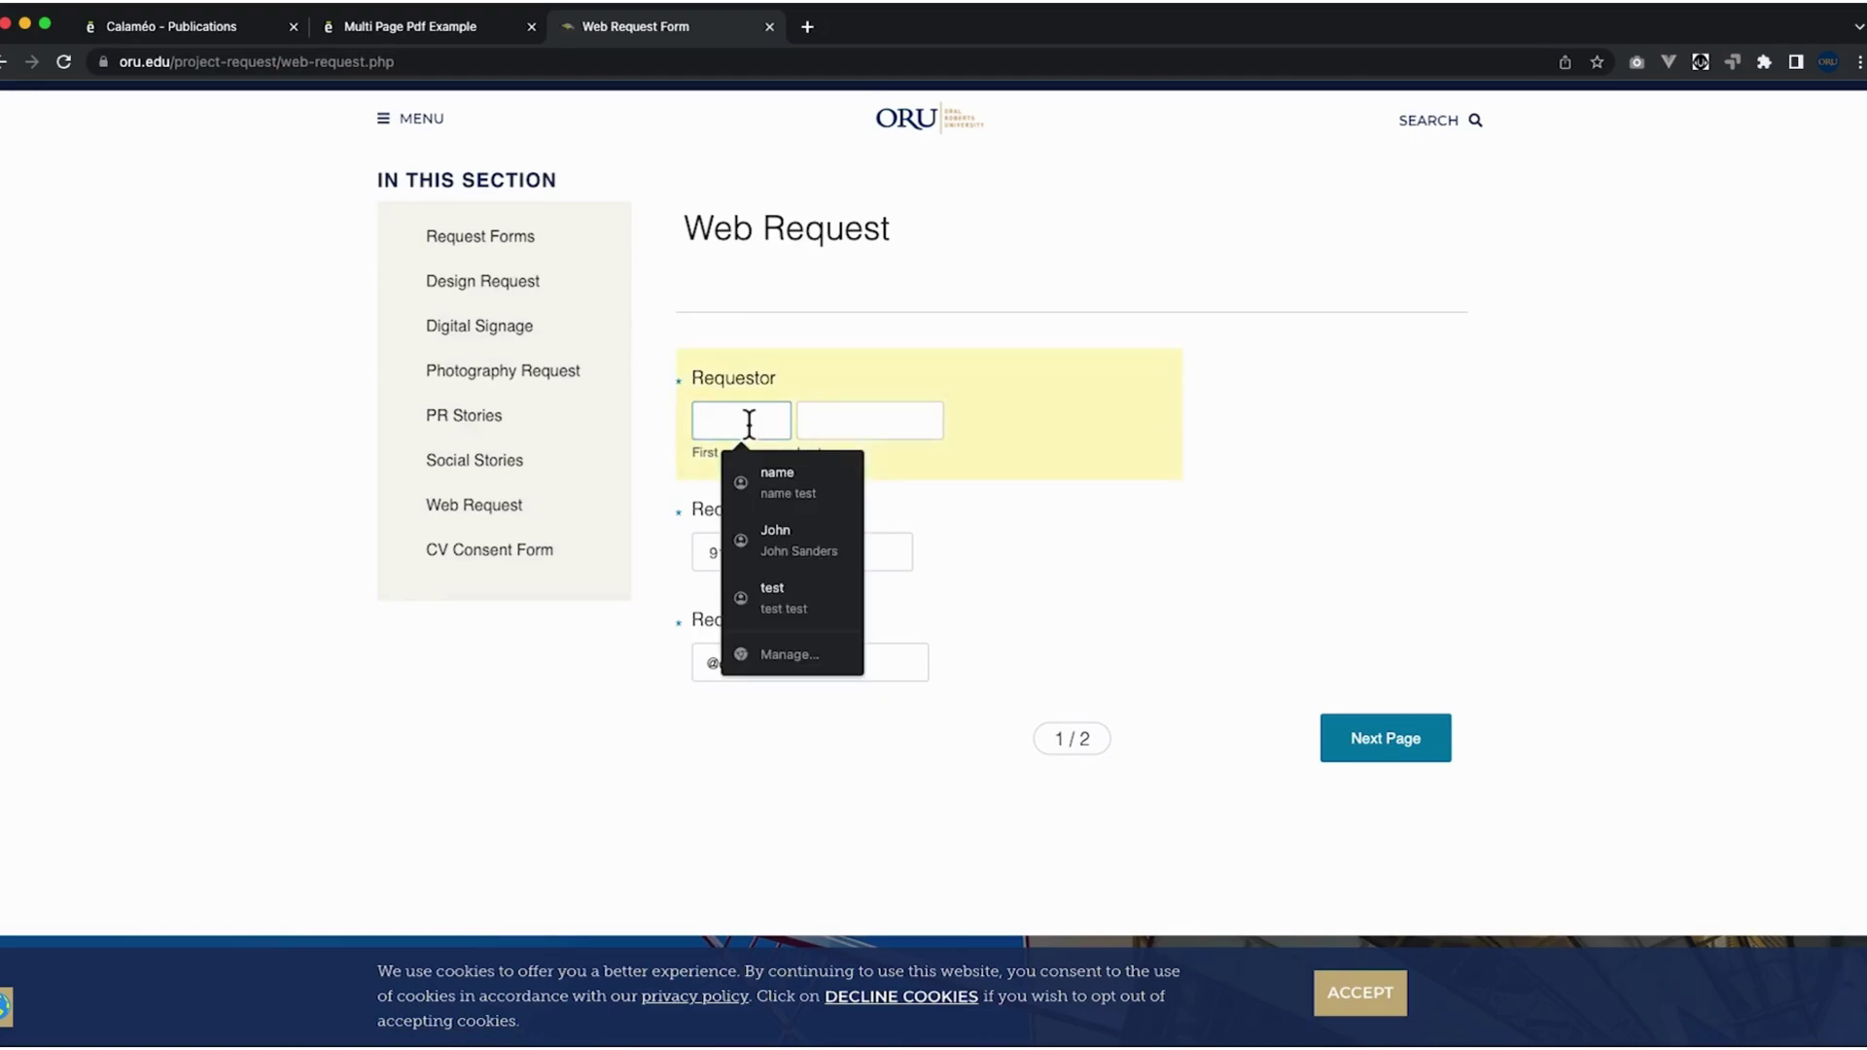
type("test")
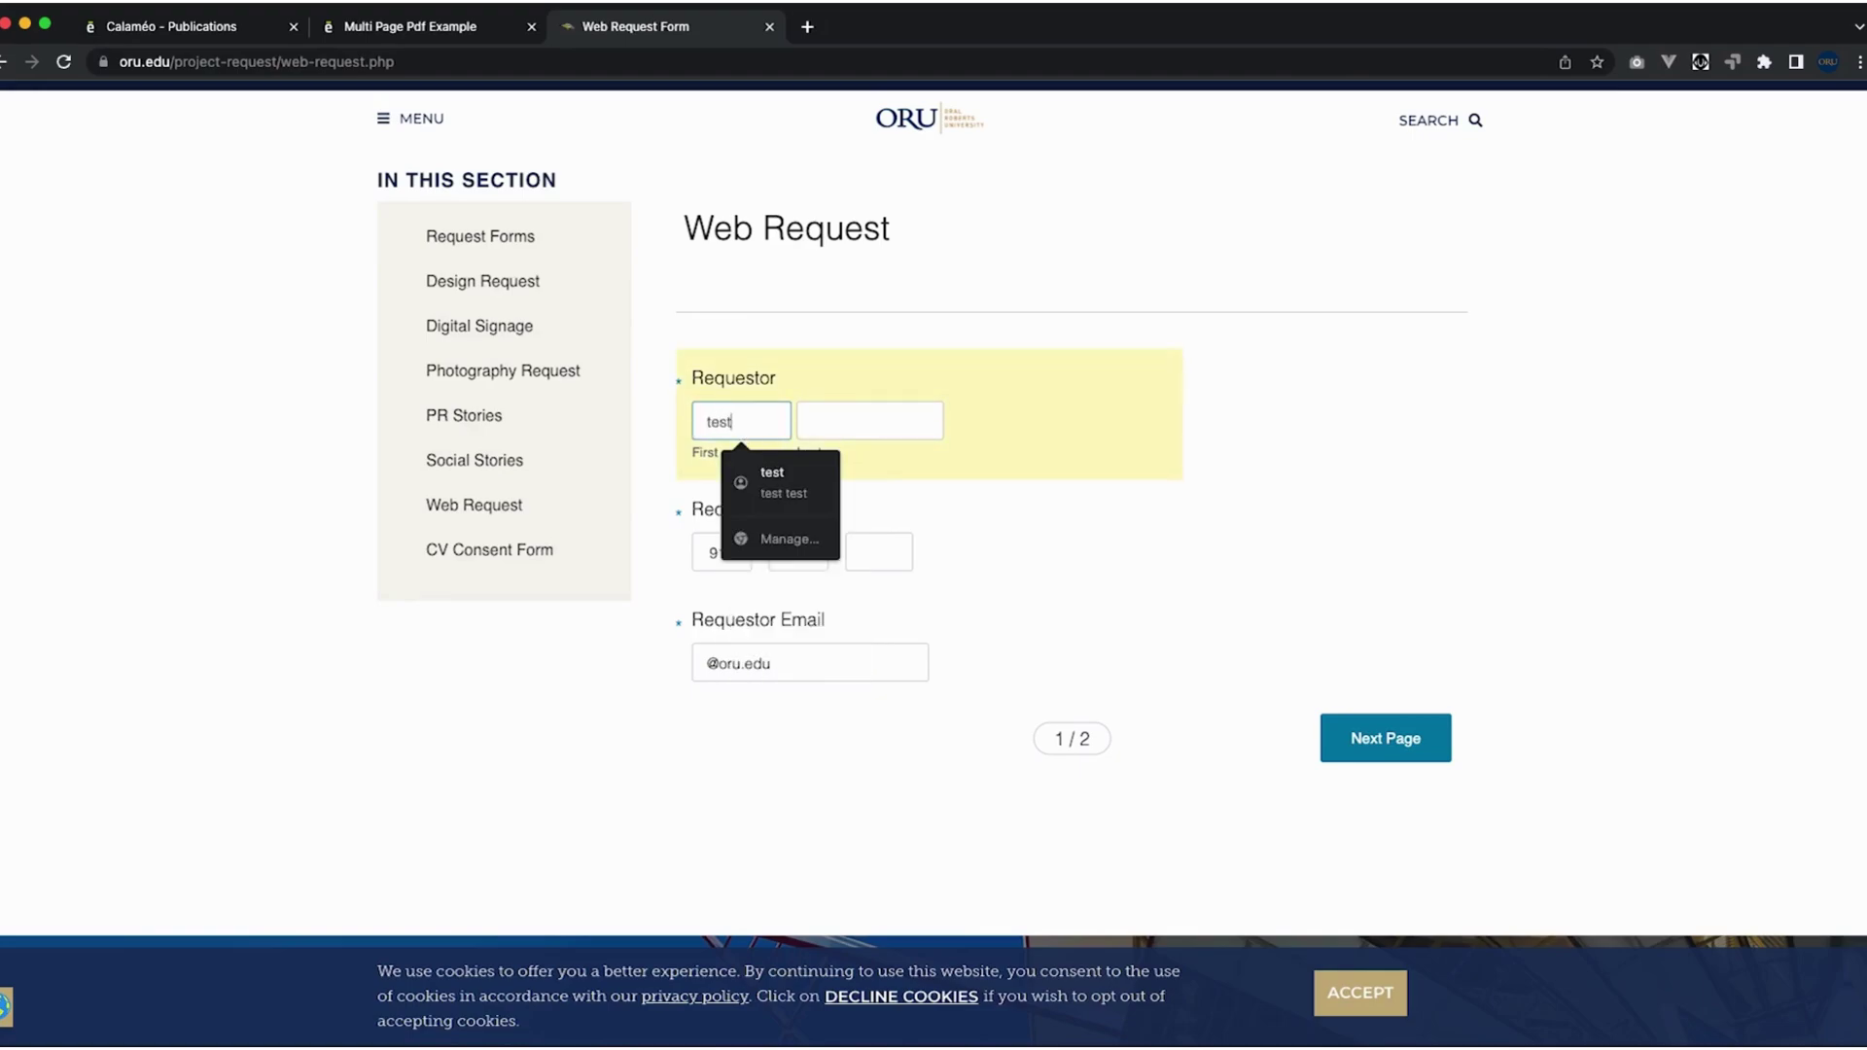
left_click(871, 421)
type("test")
left_click(868, 556)
type("1234")
left_click(707, 669)
type("53w")
key("BackSpace")
key("BackSpace")
key("BackSpace")
type("test")
left_click(1400, 744)
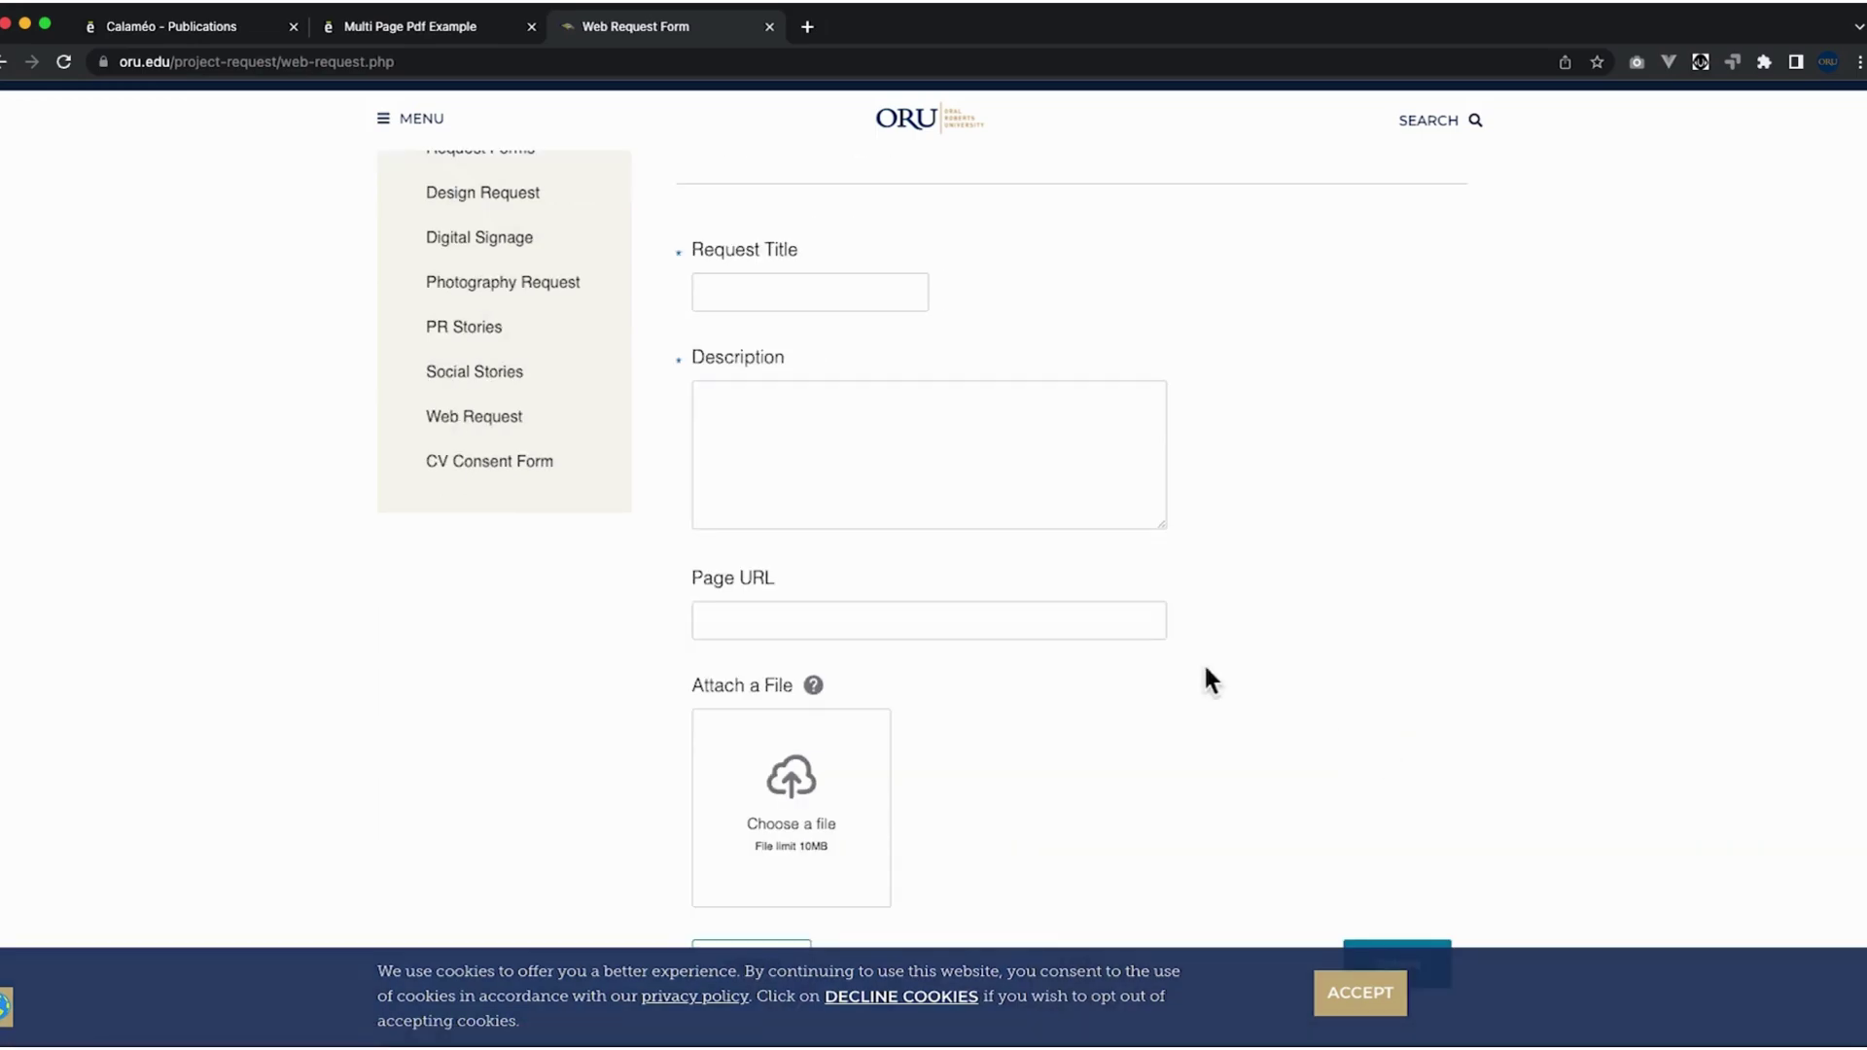
Enter 'Calameo Login' as the Request Title and move to the request description.
left_click(831, 284)
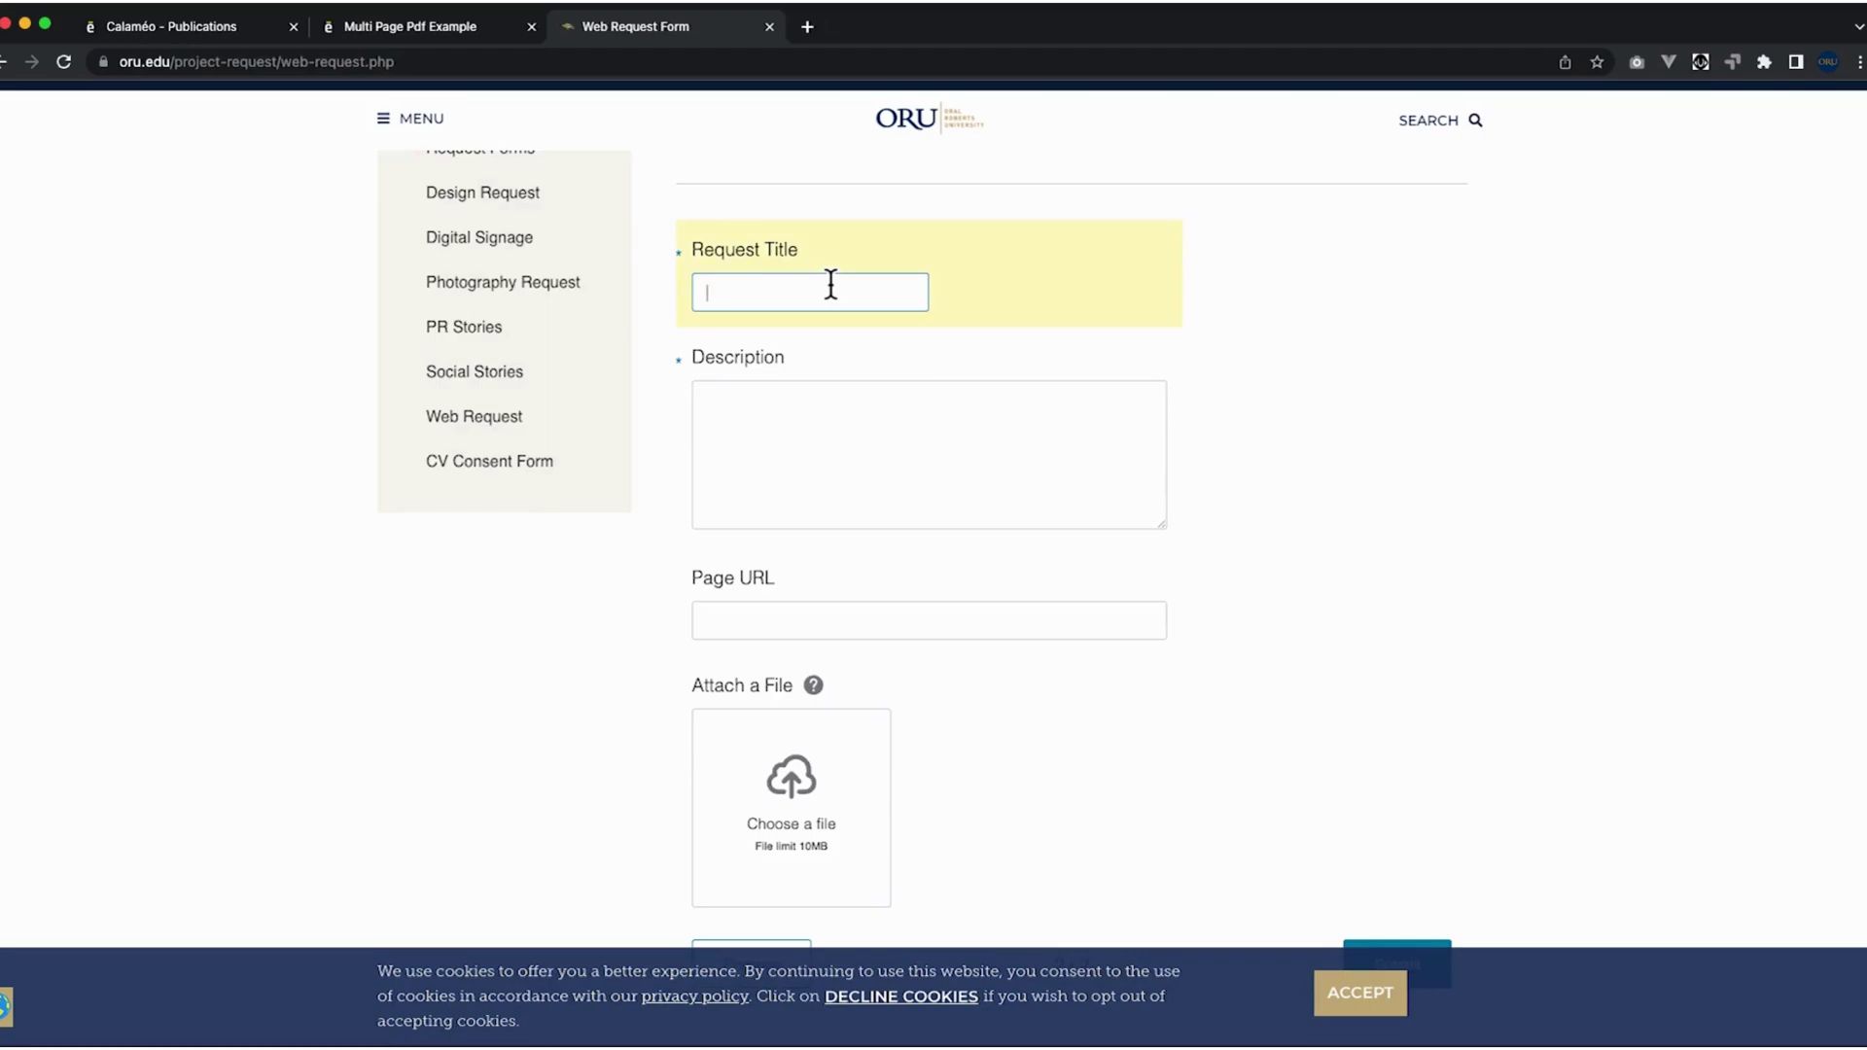
type("Calameo Login")
left_click(743, 425)
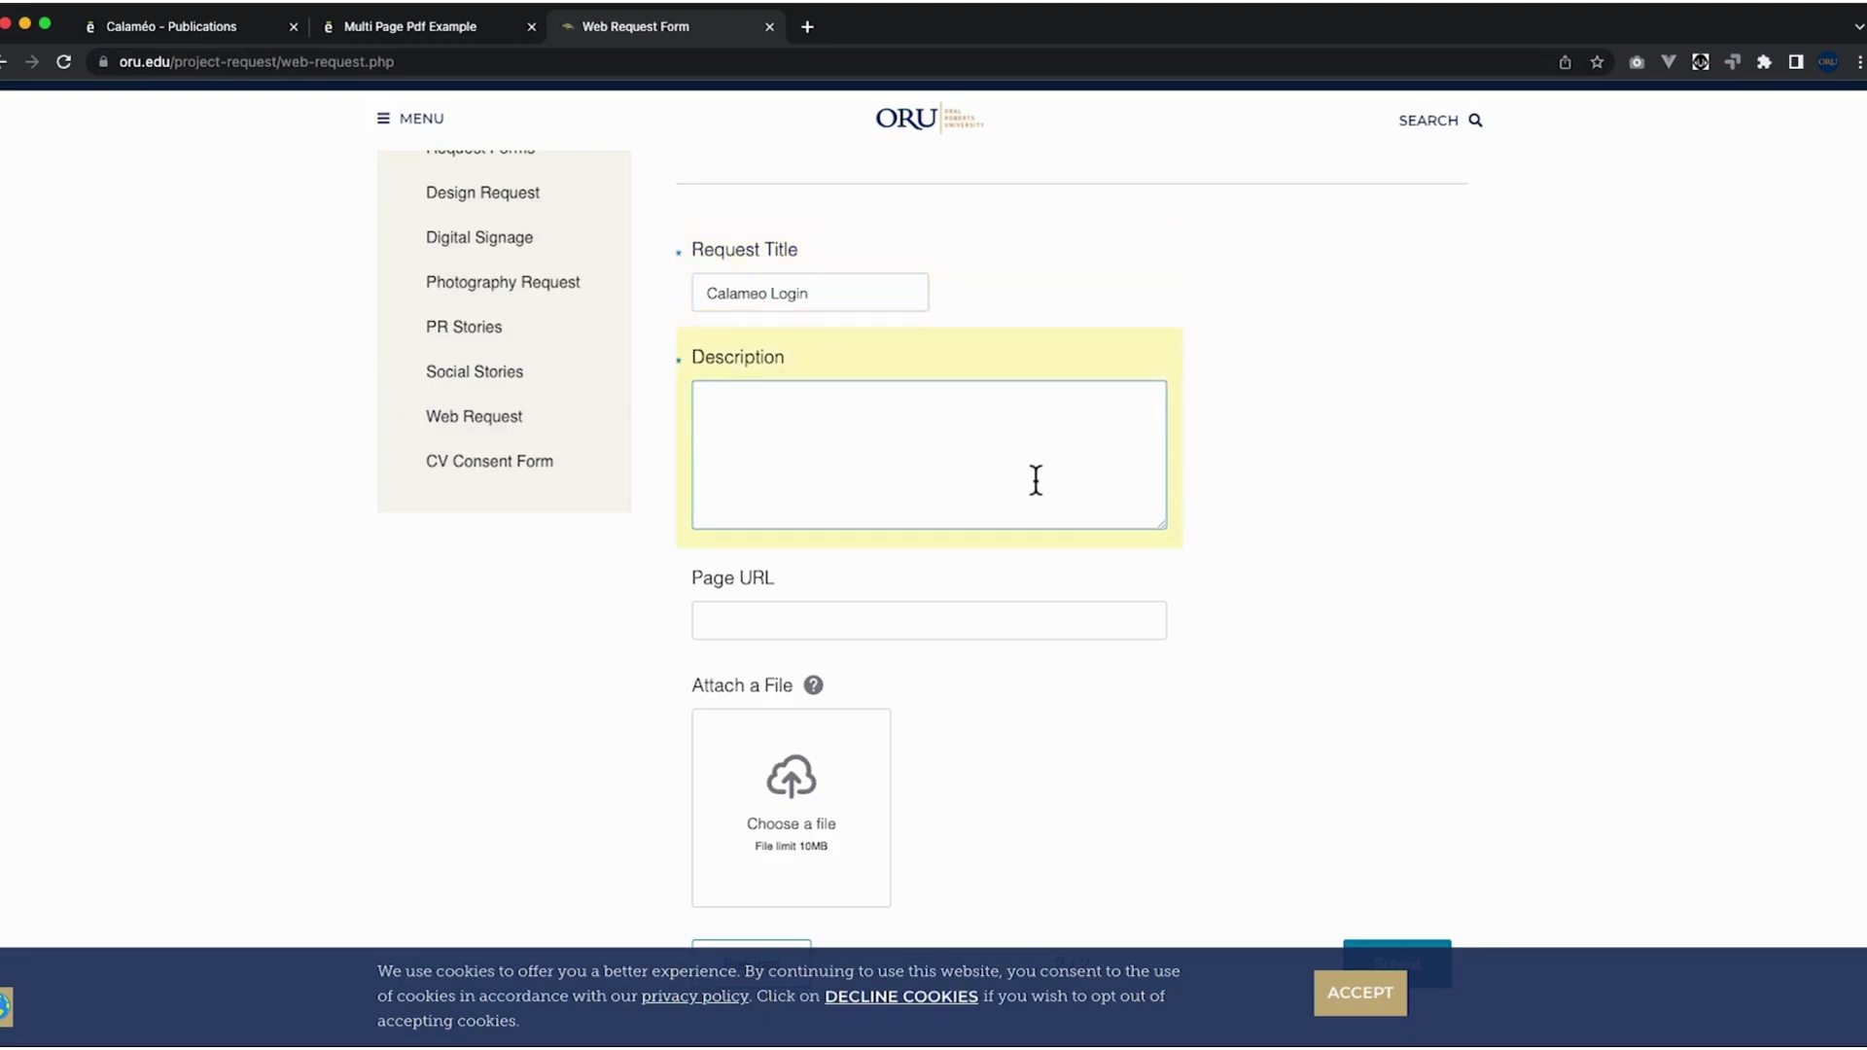
scroll(1050, 764, "down", 2)
scroll(1120, 693, "up", 8)
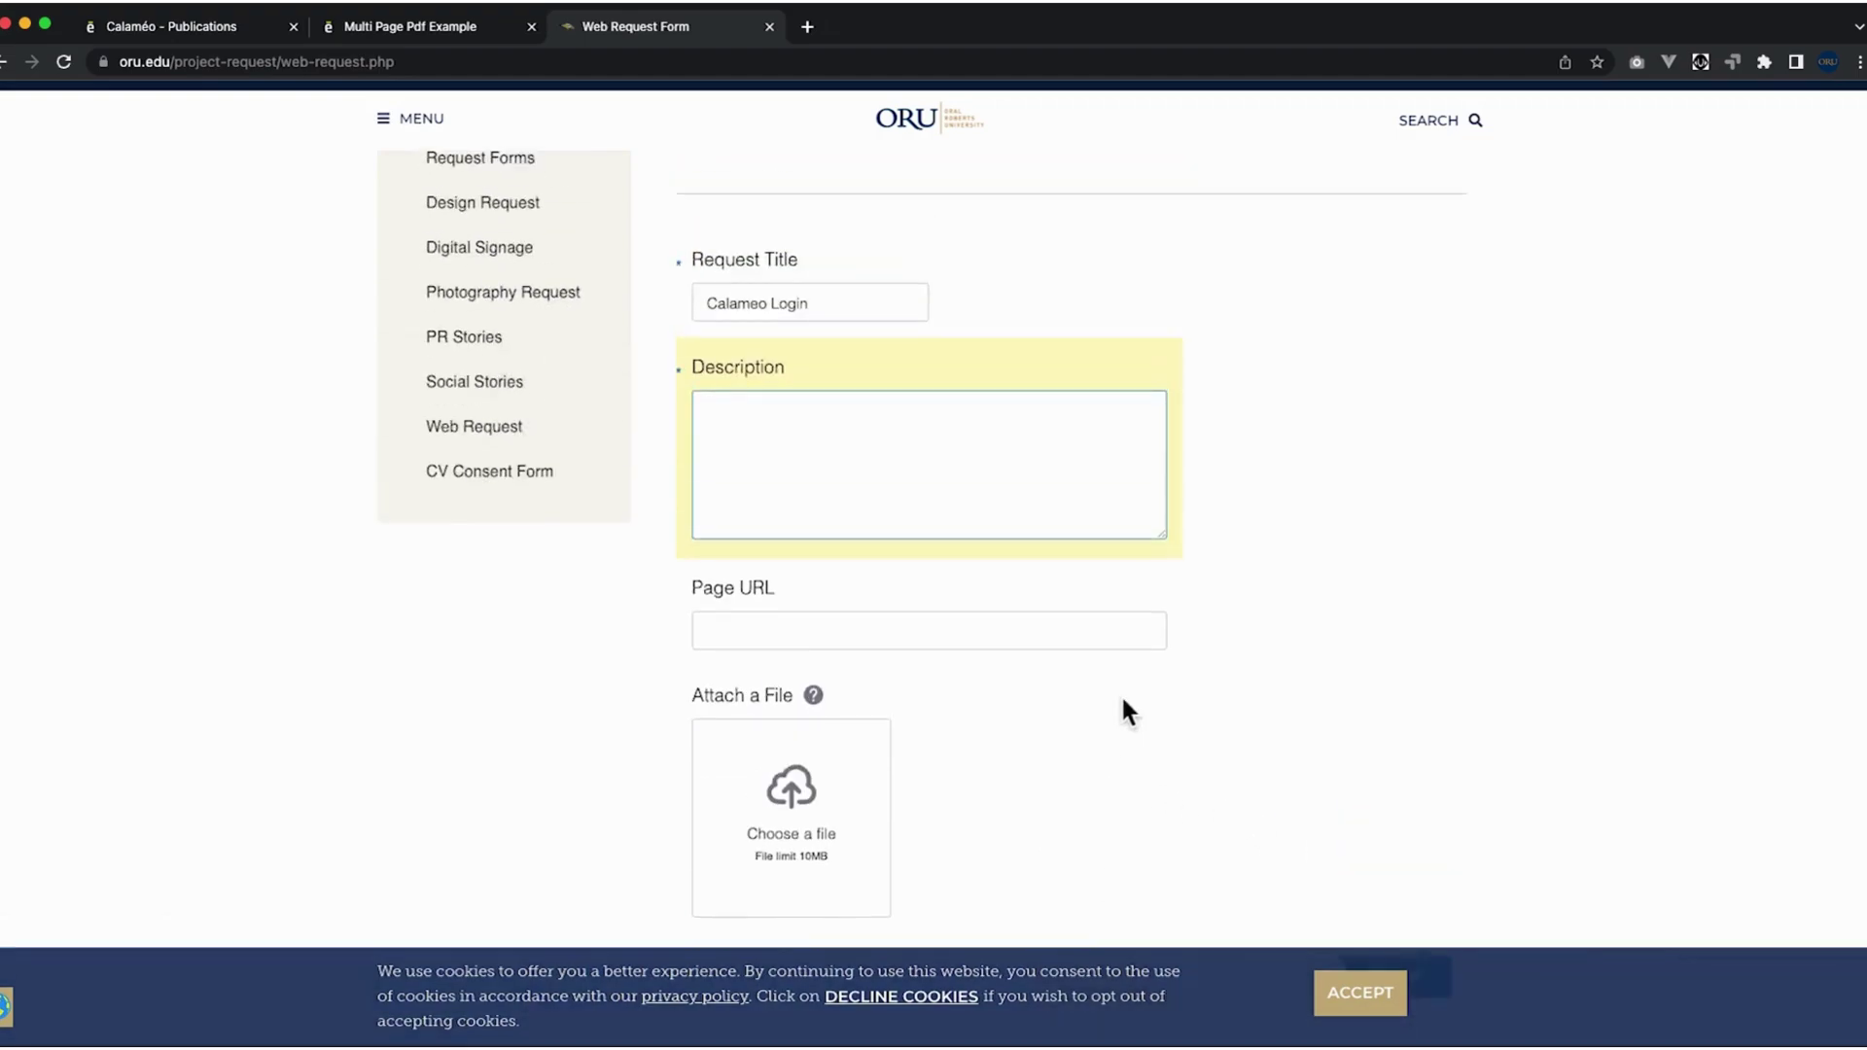